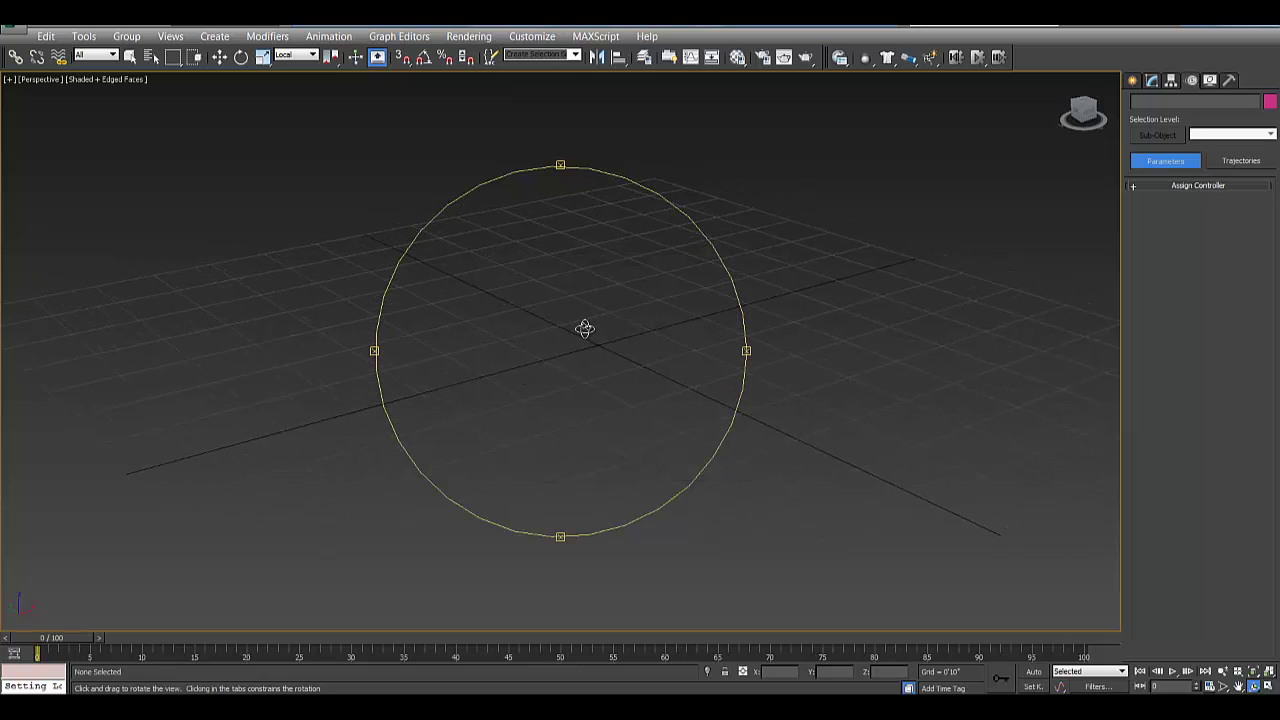
# - Create a sphere with a radius of about 1'0" at the centre of the grid
pyautogui.moveTo(554, 332); pyautogui.dragTo(575, 333)
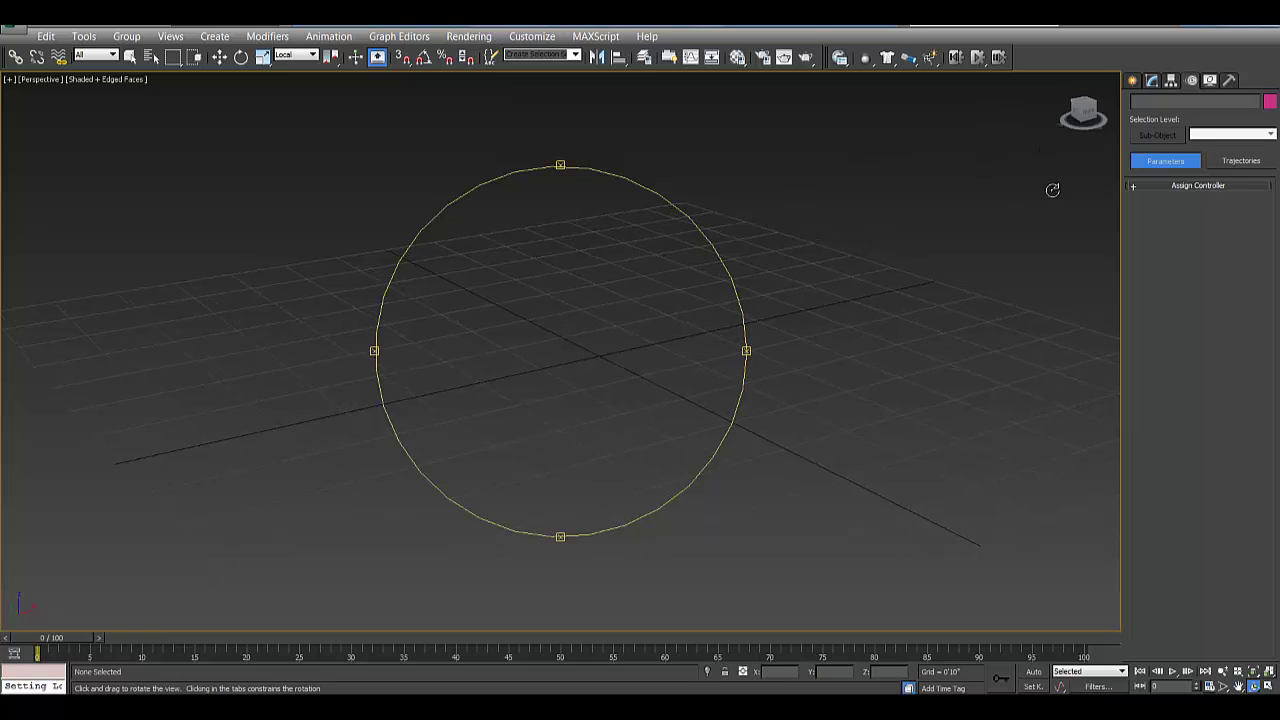
pyautogui.click(1133, 81)
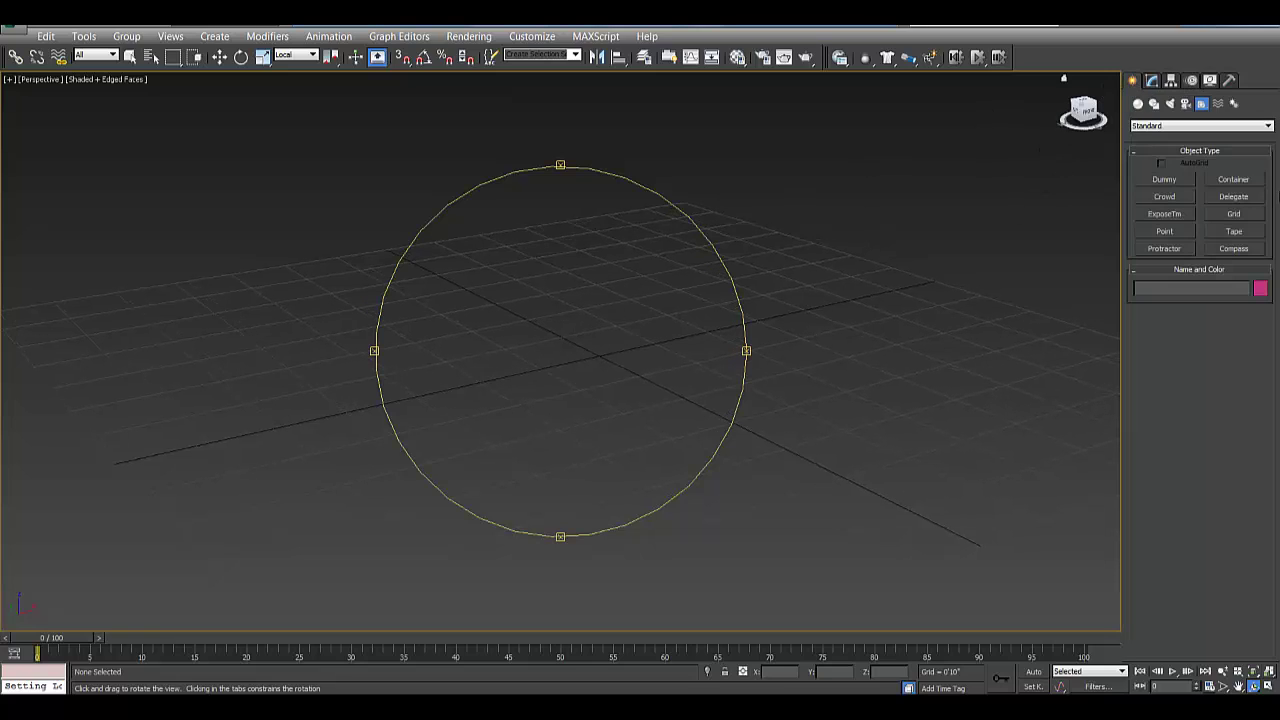
pyautogui.click(1138, 104)
pyautogui.click(1174, 201)
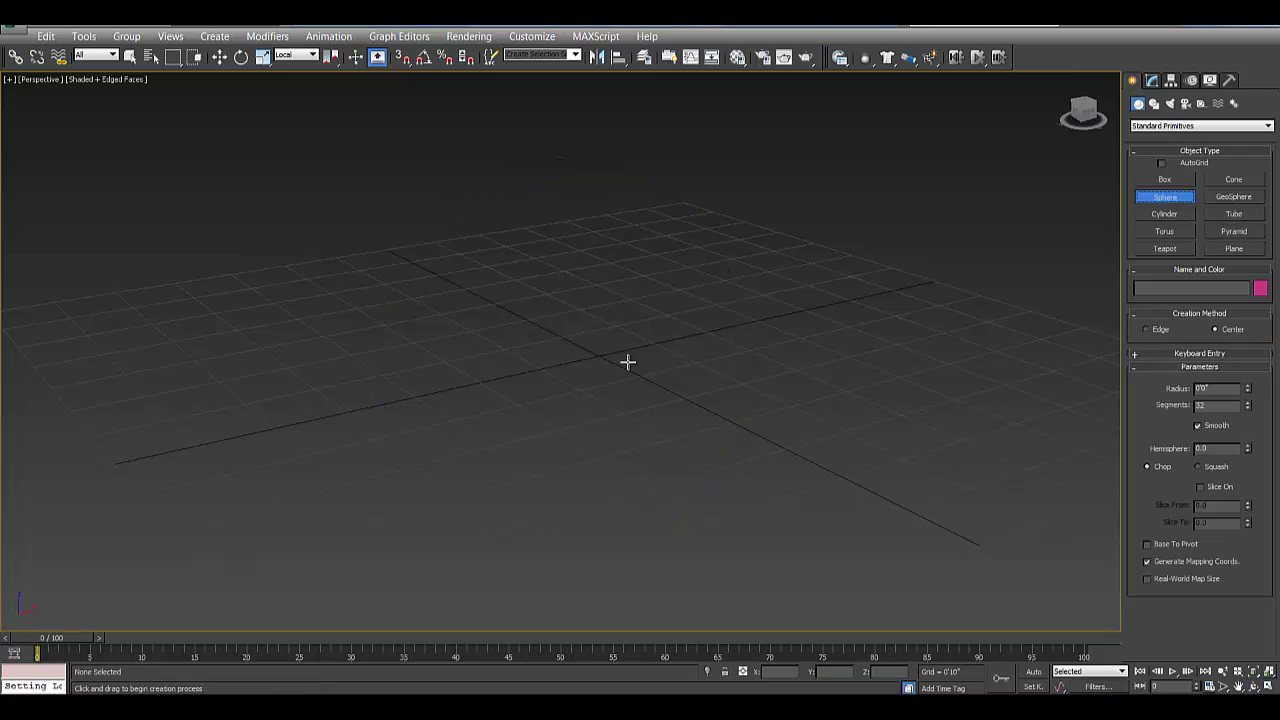
pyautogui.moveTo(597, 354); pyautogui.dragTo(612, 331)
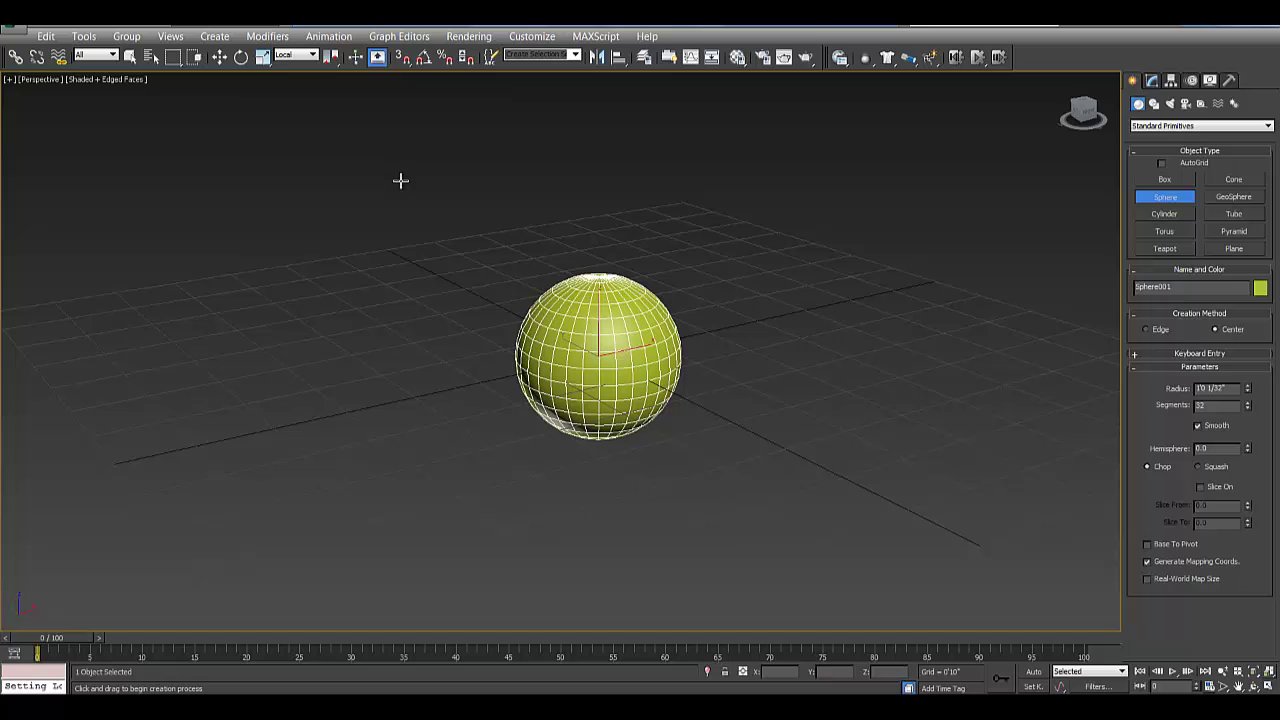
# - Rotate the sphere to 90 degrees about the X axis, using the View reference coordinate system
pyautogui.click(241, 57)
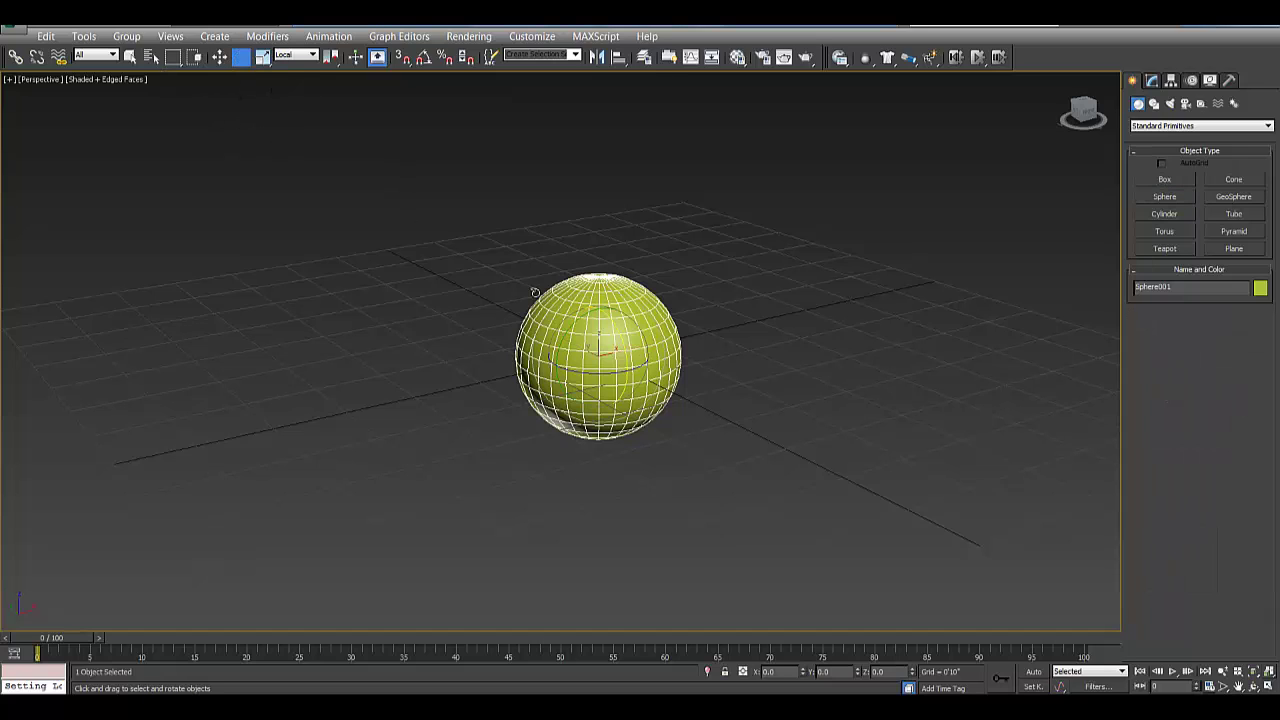
pyautogui.click(296, 55)
pyautogui.click(292, 69)
pyautogui.moveTo(630, 351); pyautogui.dragTo(688, 440)
pyautogui.rightClick(243, 58)
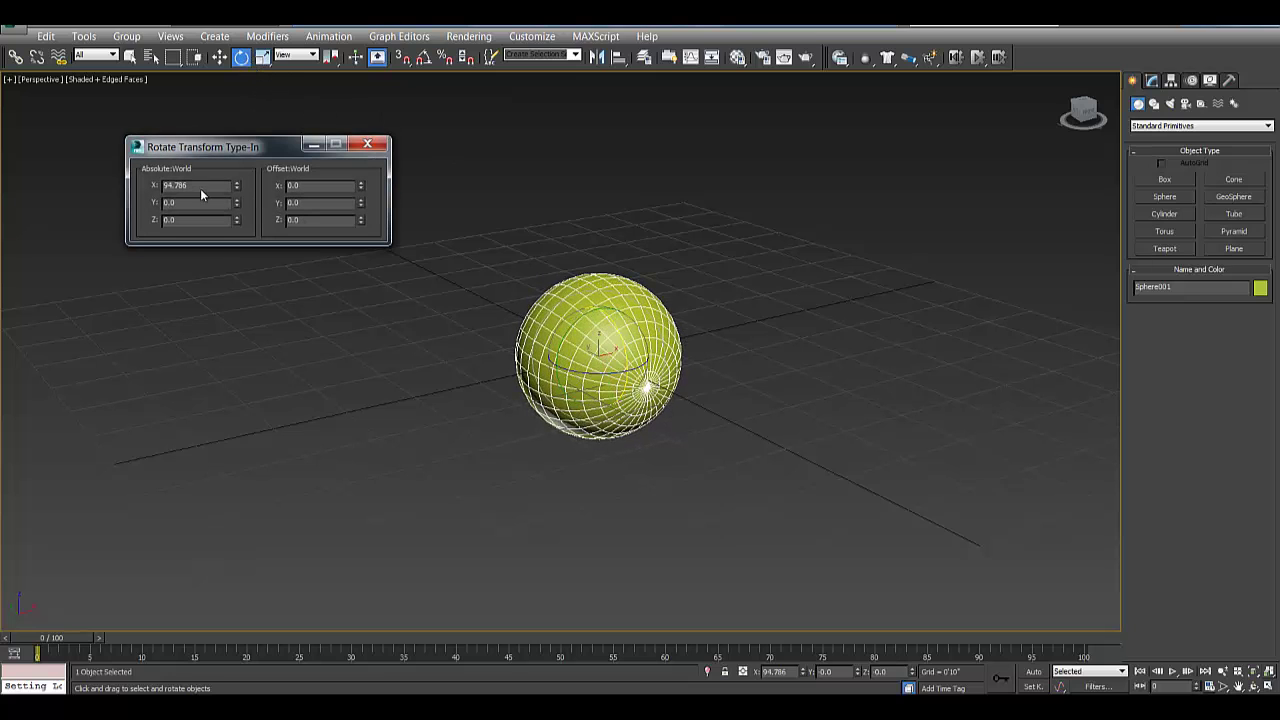
pyautogui.write('90')
pyautogui.press('Return')
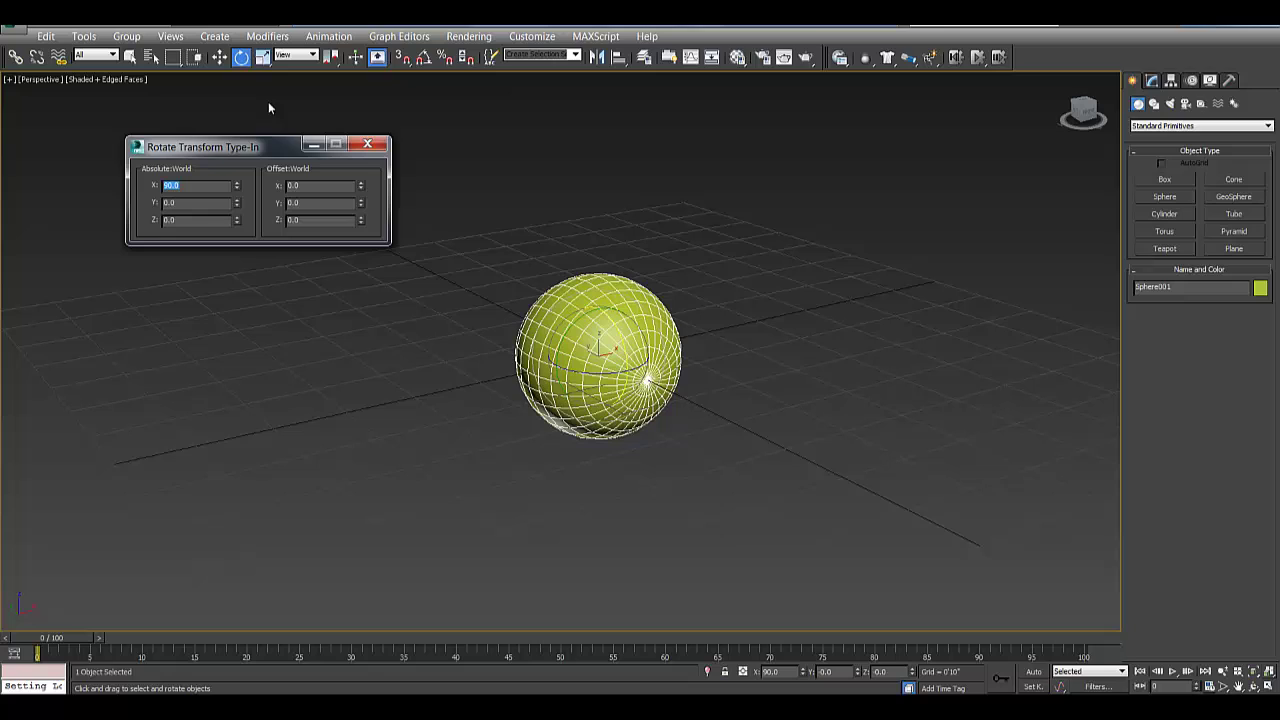
pyautogui.click(372, 145)
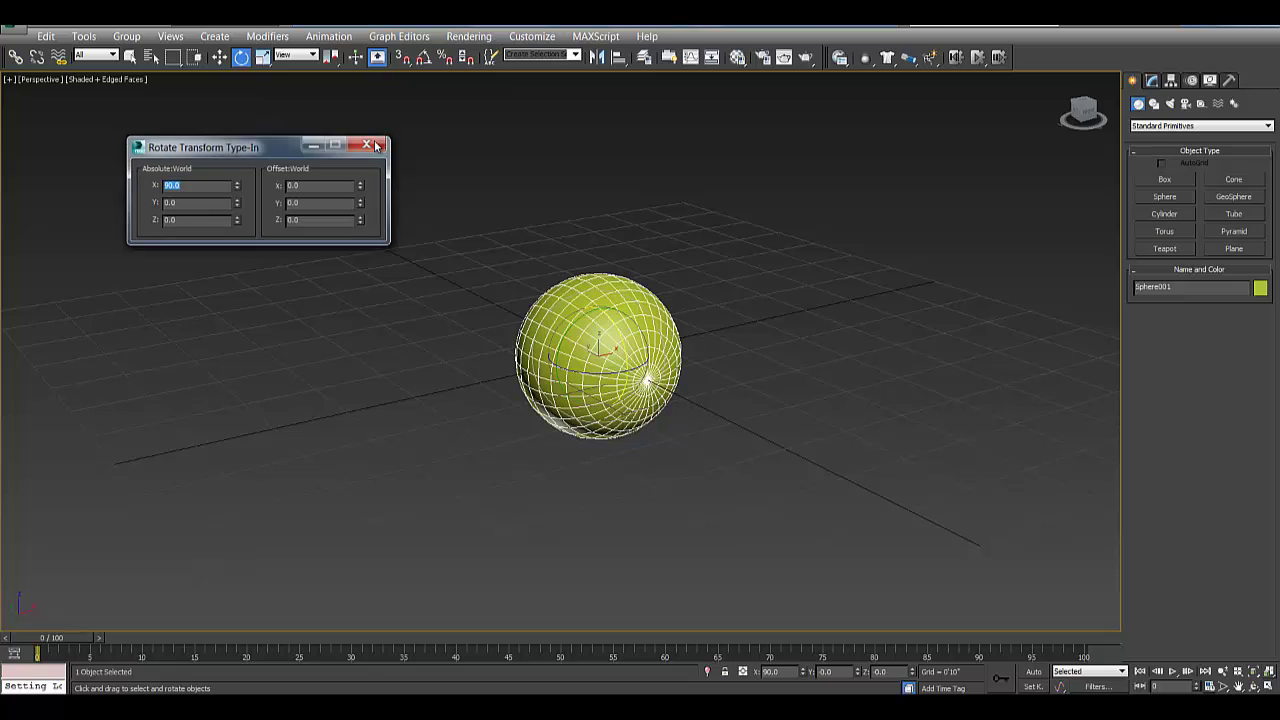
# - Use the View coordinate system for moving and reset the sphere's X and Y position to 0'0"
pyautogui.rightClick(219, 58)
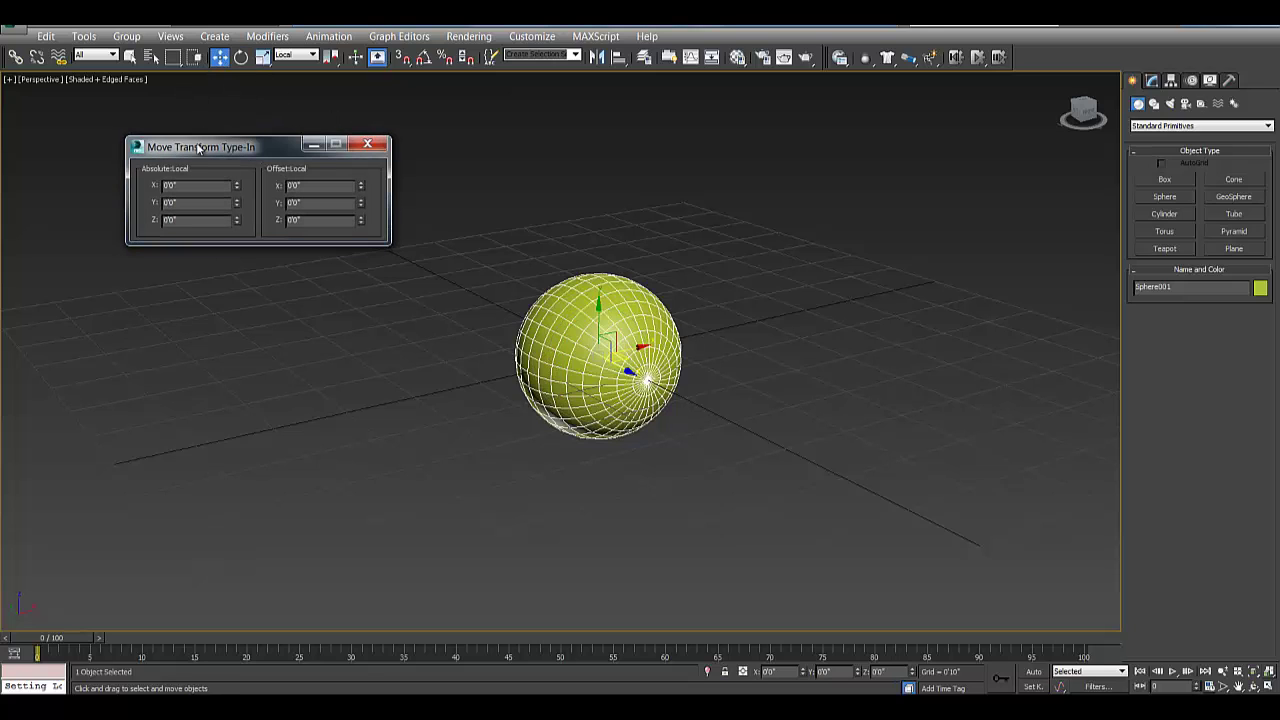
pyautogui.click(297, 55)
pyautogui.click(290, 67)
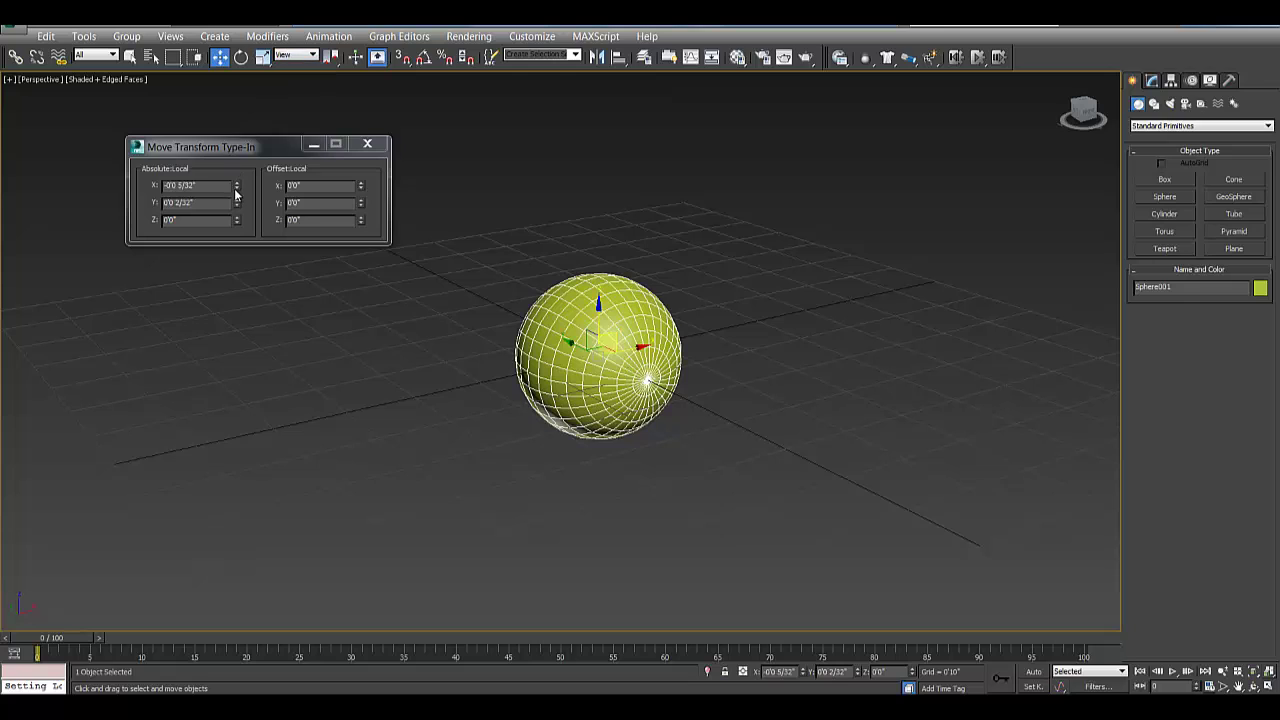
pyautogui.rightClick(236, 188)
pyautogui.rightClick(236, 204)
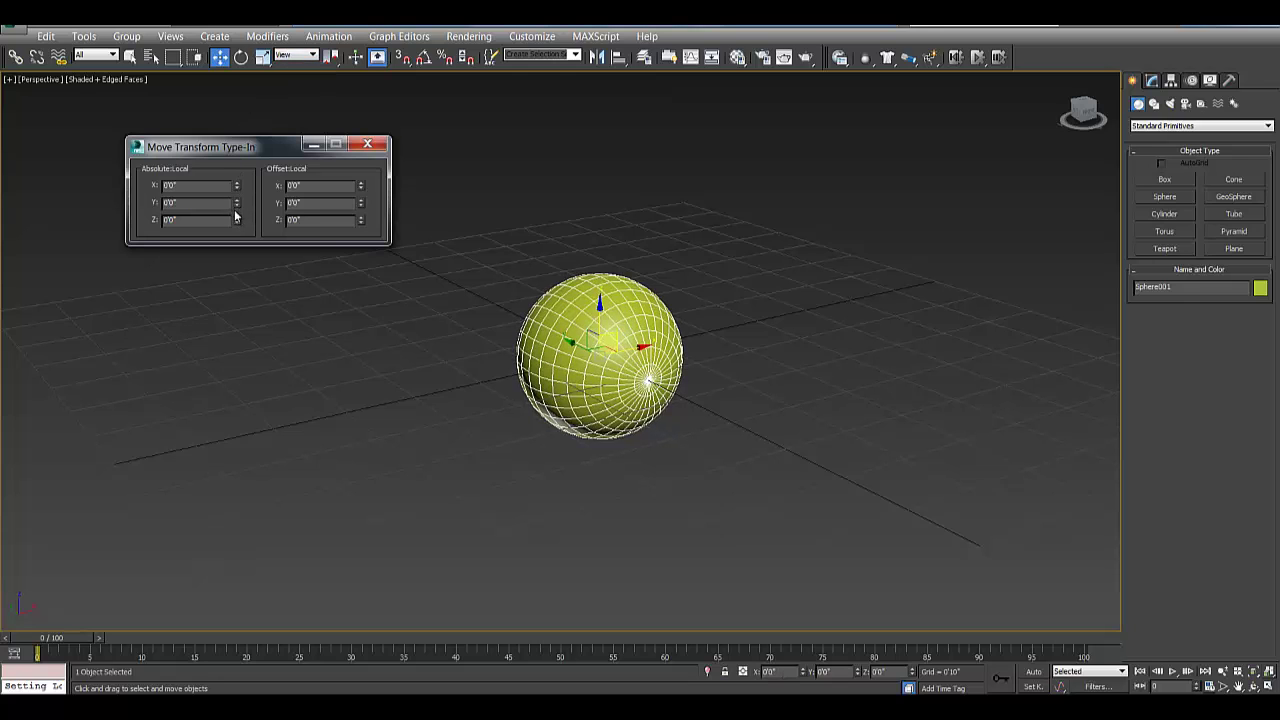
pyautogui.click(367, 144)
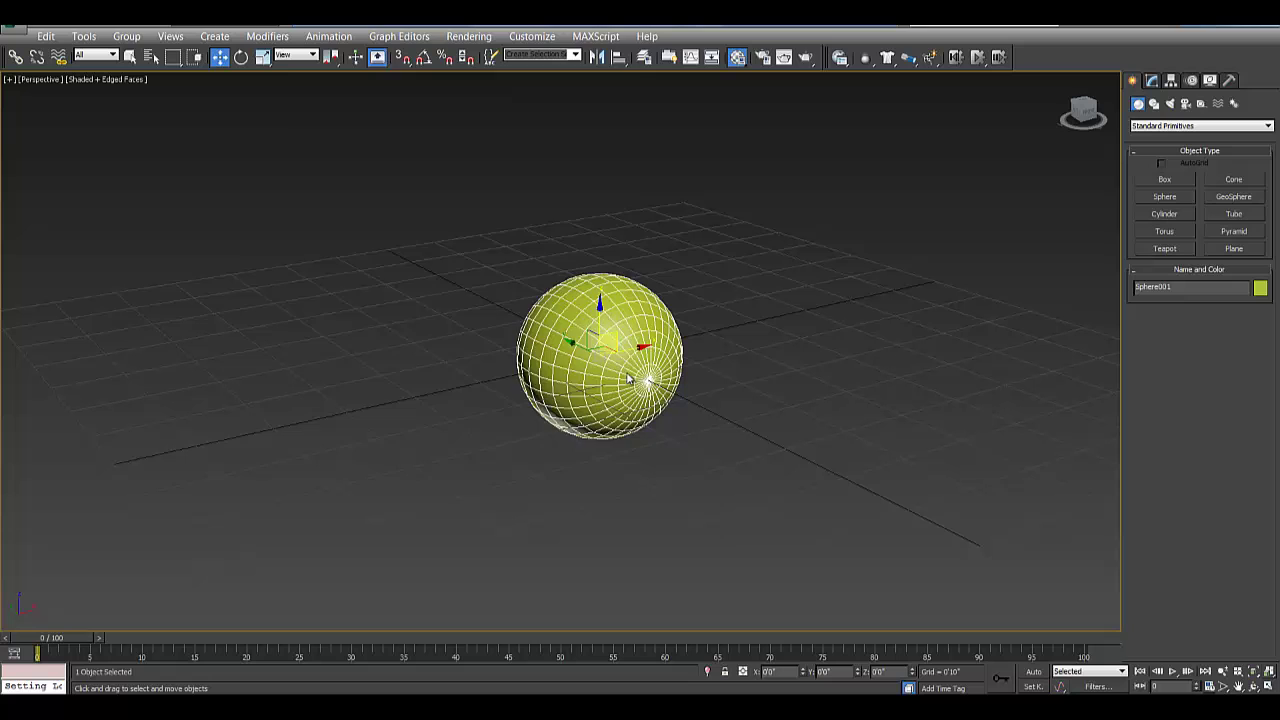
# - Give the first material slot a pure white diffuse colour (255, 255, 255) and assign it to the sphere
pyautogui.press('m')
pyautogui.click(429, 445)
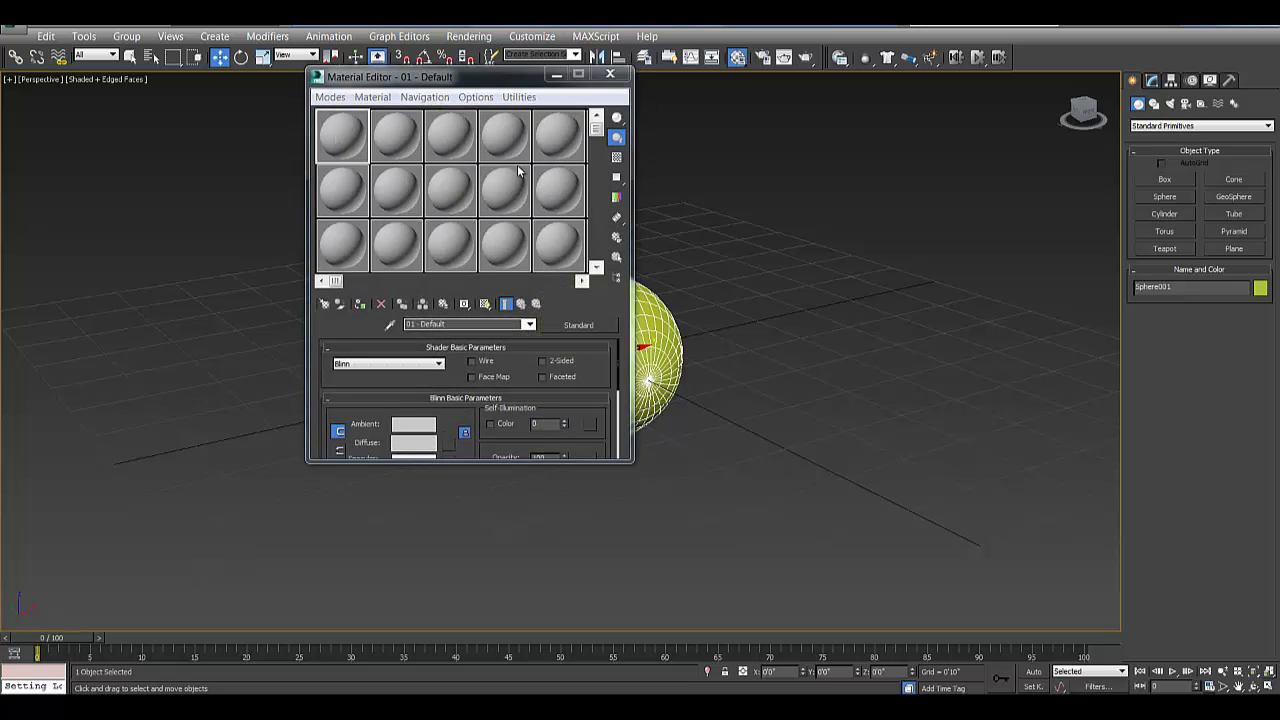
pyautogui.moveTo(436, 200); pyautogui.dragTo(437, 228)
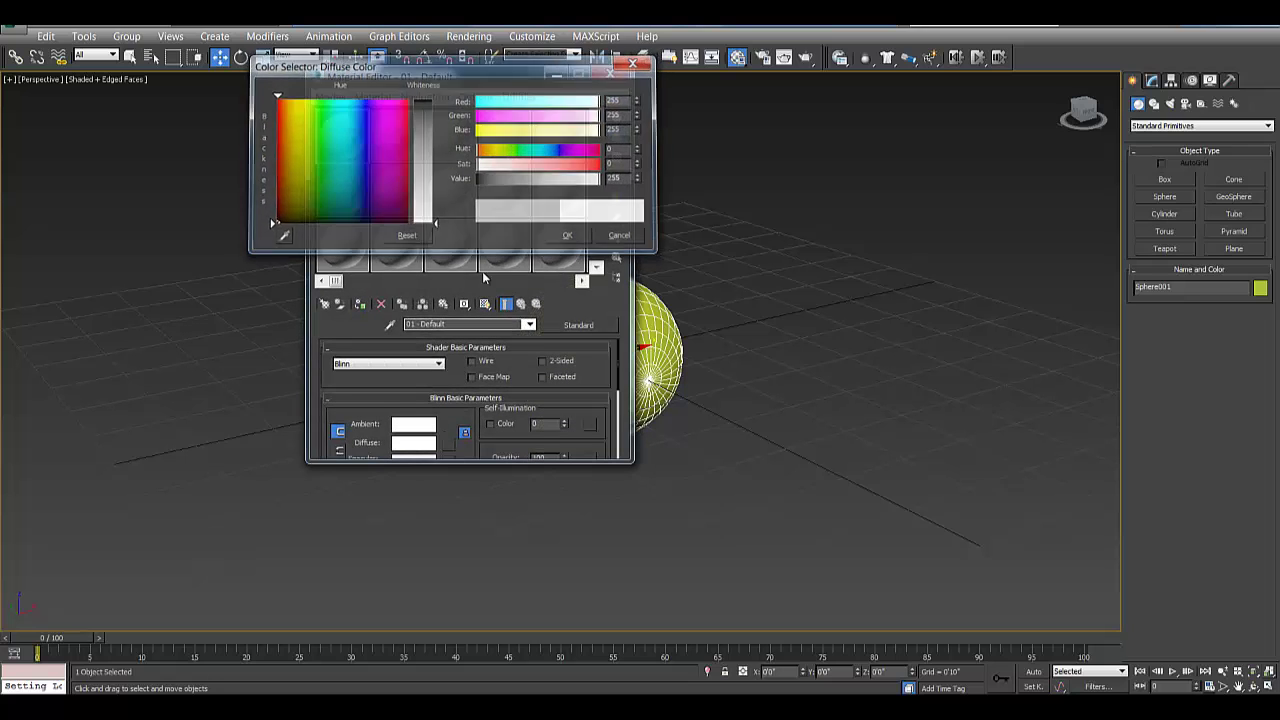
pyautogui.click(569, 237)
pyautogui.moveTo(662, 368); pyautogui.dragTo(664, 366)
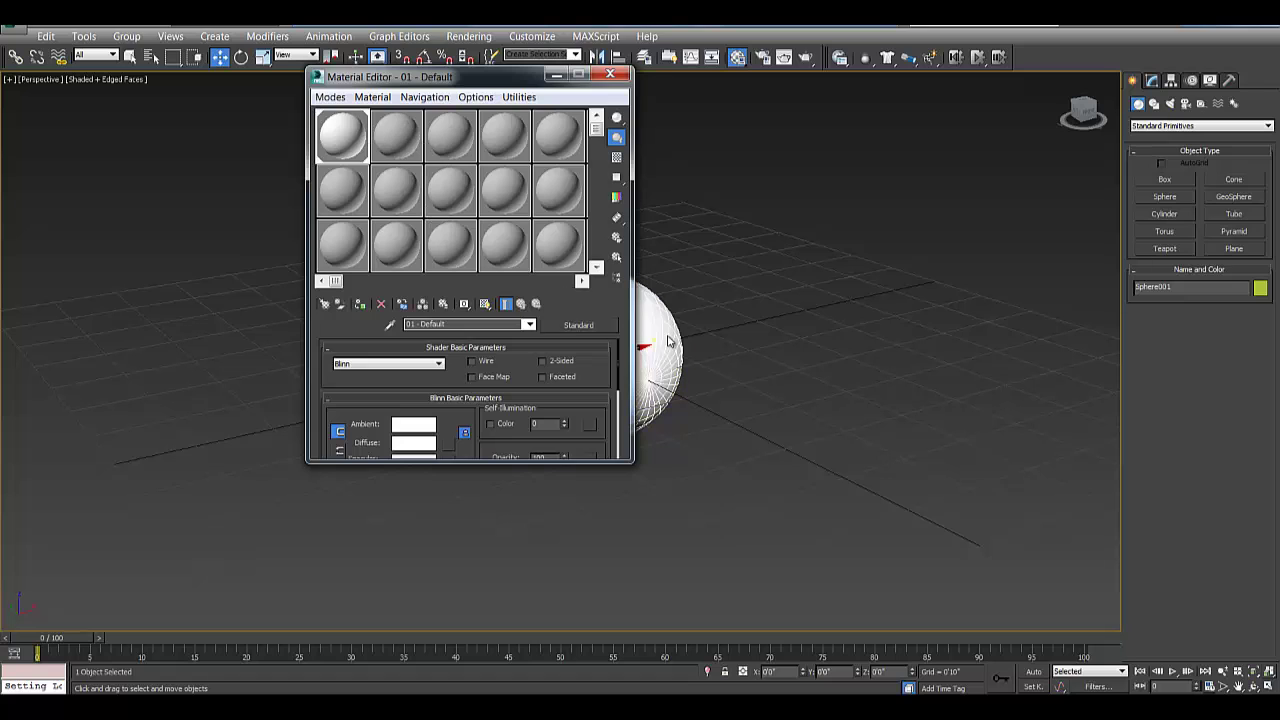
pyautogui.click(611, 76)
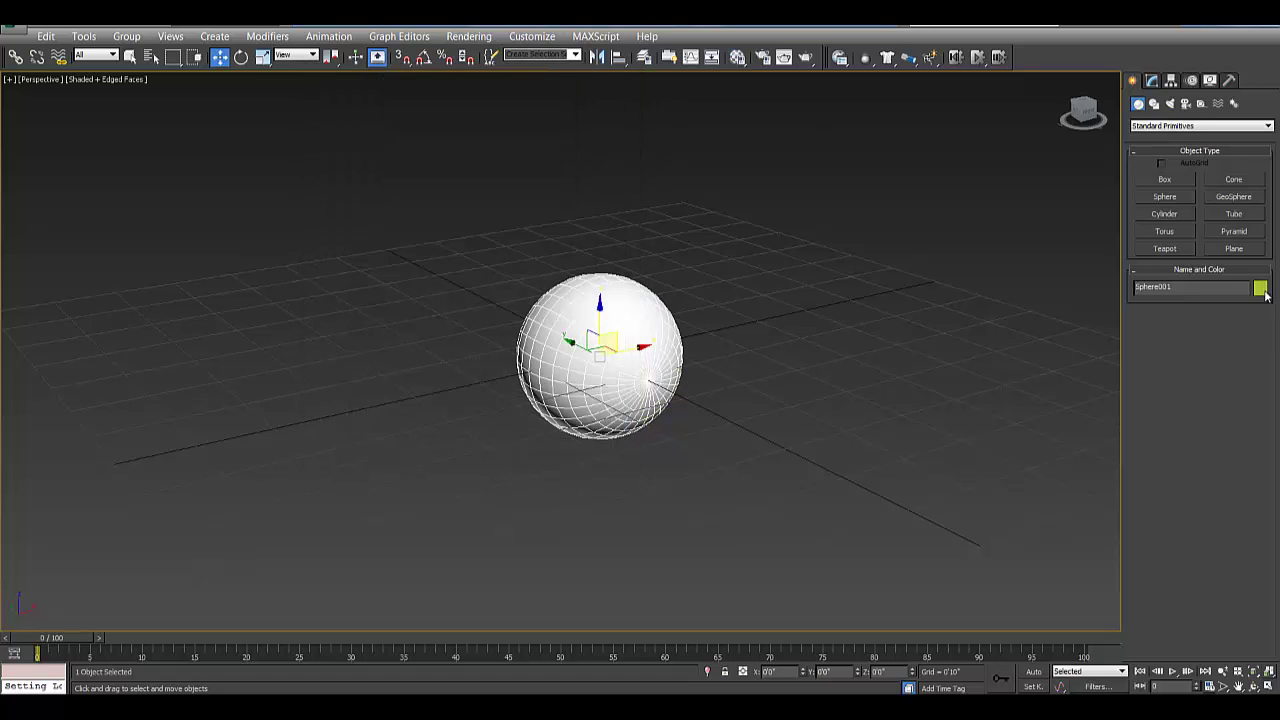
# - Set the sphere's object colour to black and deselect the sphere
pyautogui.click(1260, 288)
pyautogui.click(475, 288)
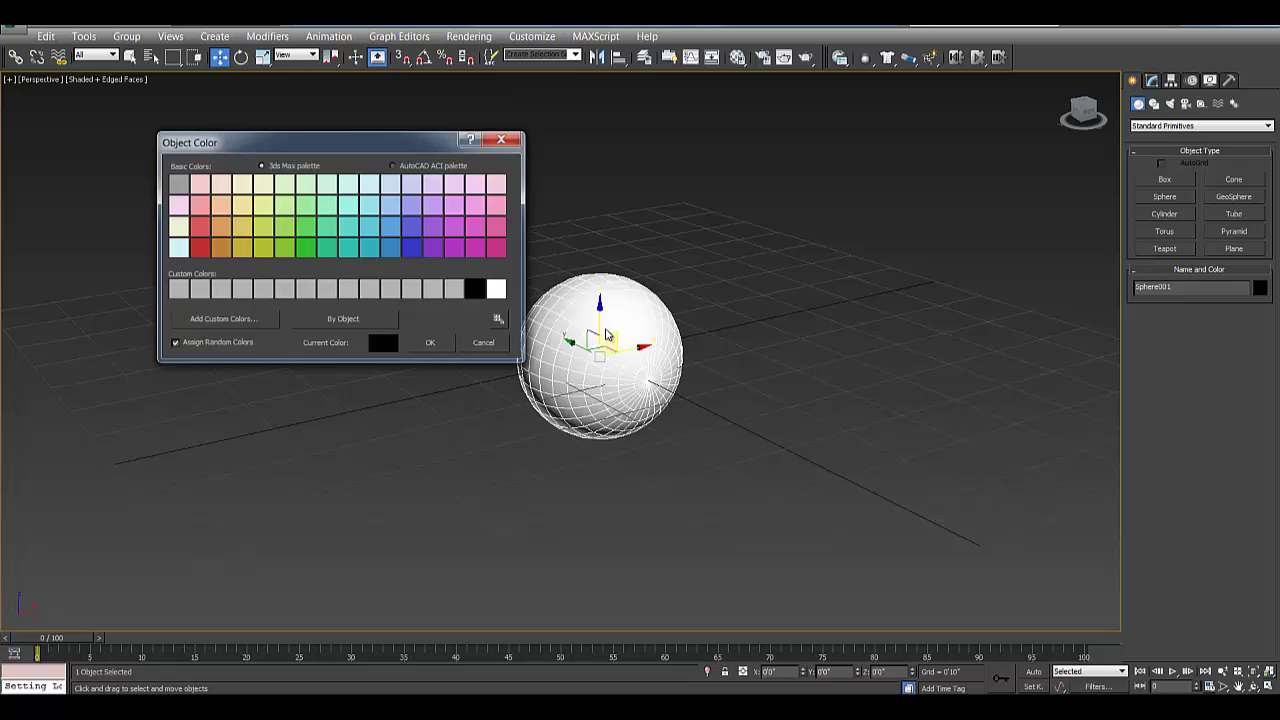
pyautogui.click(709, 249)
pyautogui.moveTo(776, 320); pyautogui.dragTo(752, 307, button='middle')
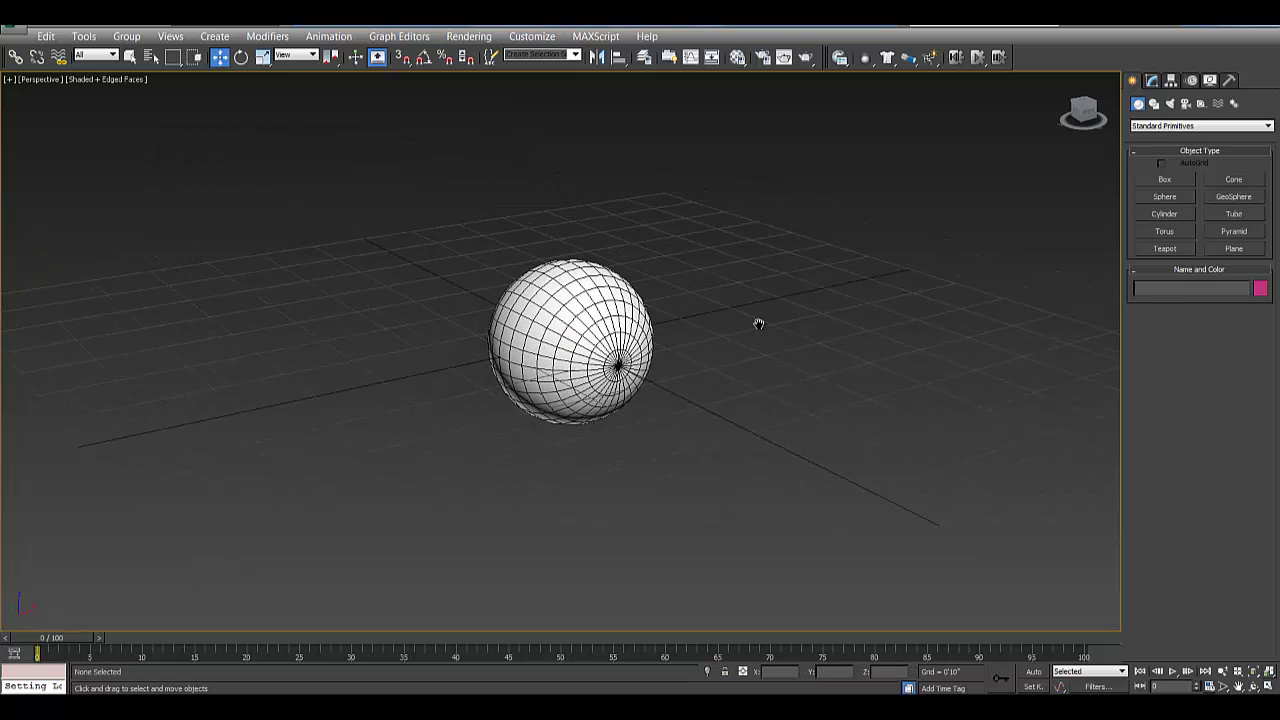
# - Try stretching the sphere vertically with a non-uniform scale and rotating it, and undo both changes
pyautogui.click(570, 317)
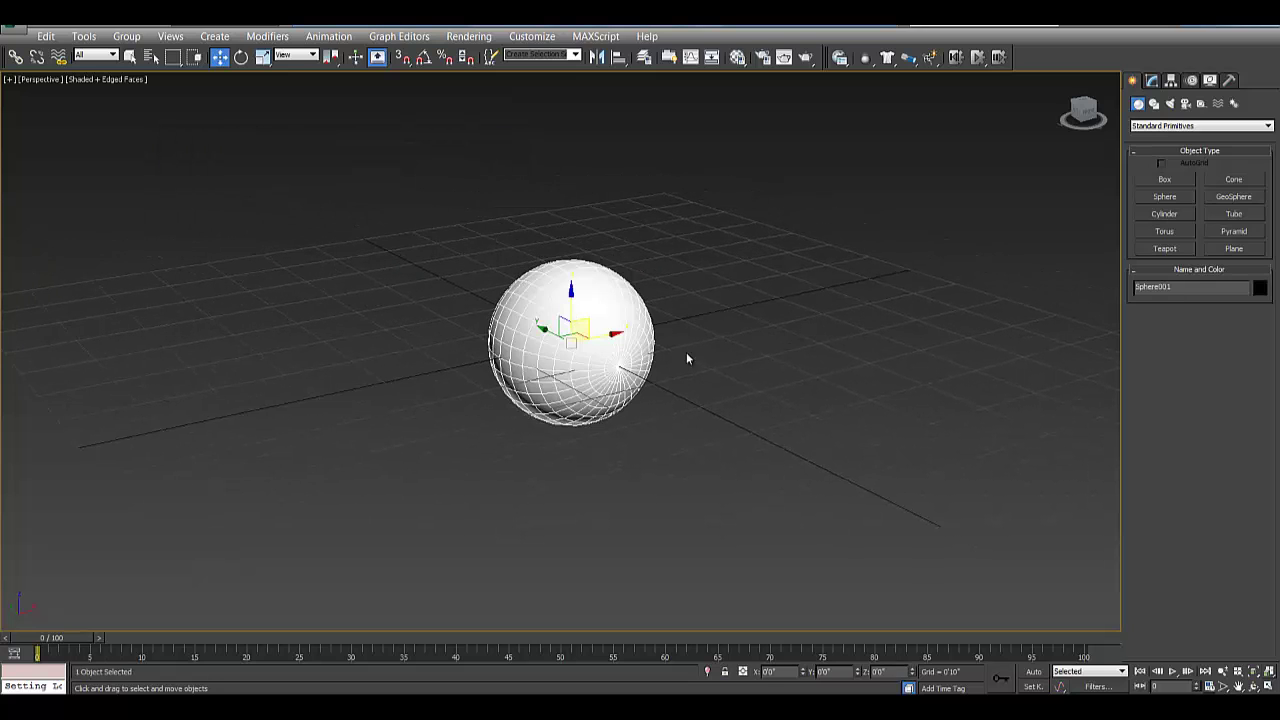
pyautogui.click(1152, 80)
pyautogui.click(1133, 80)
pyautogui.click(262, 56)
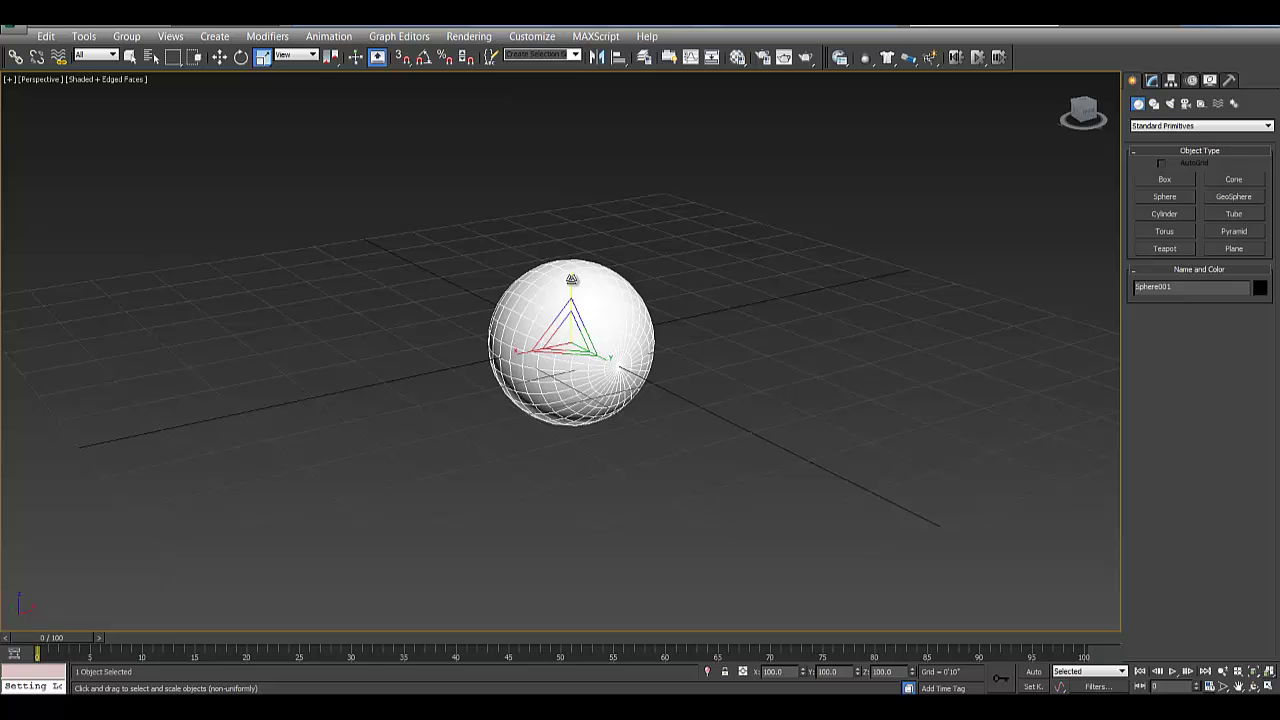
pyautogui.moveTo(571, 279); pyautogui.dragTo(607, 283)
pyautogui.press('e')
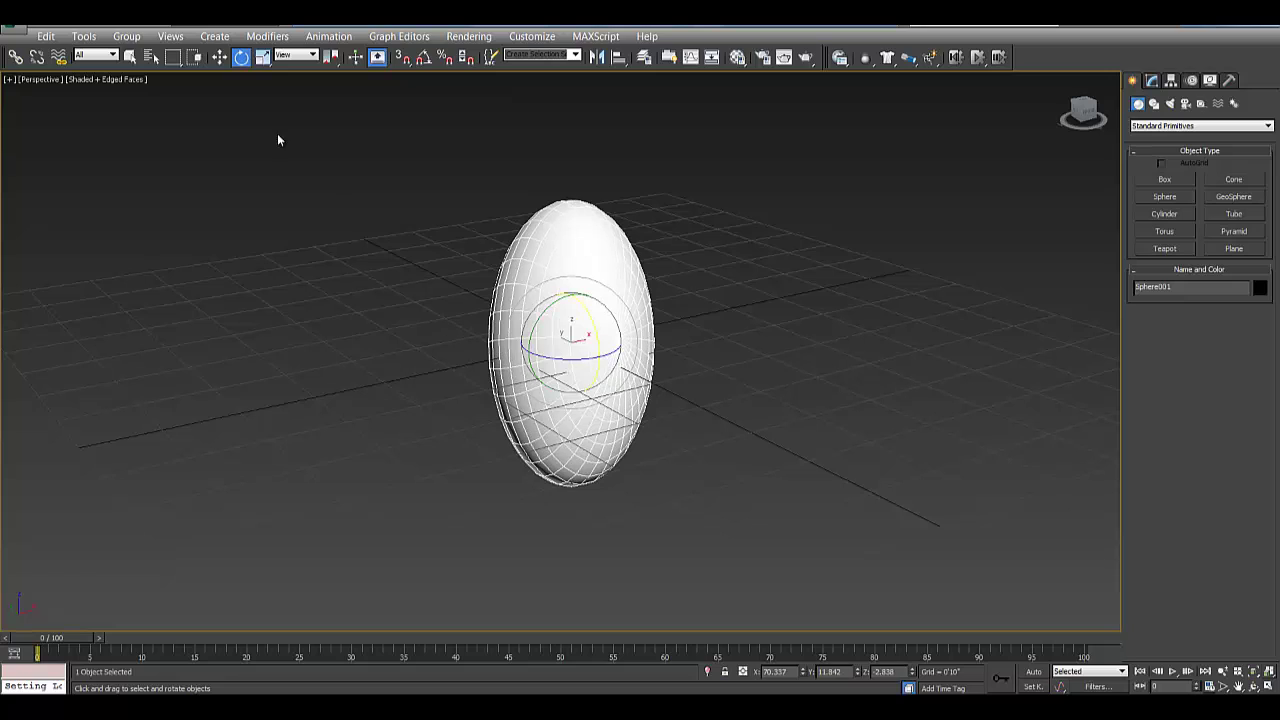
pyautogui.hotkey('ctrl', 'z')
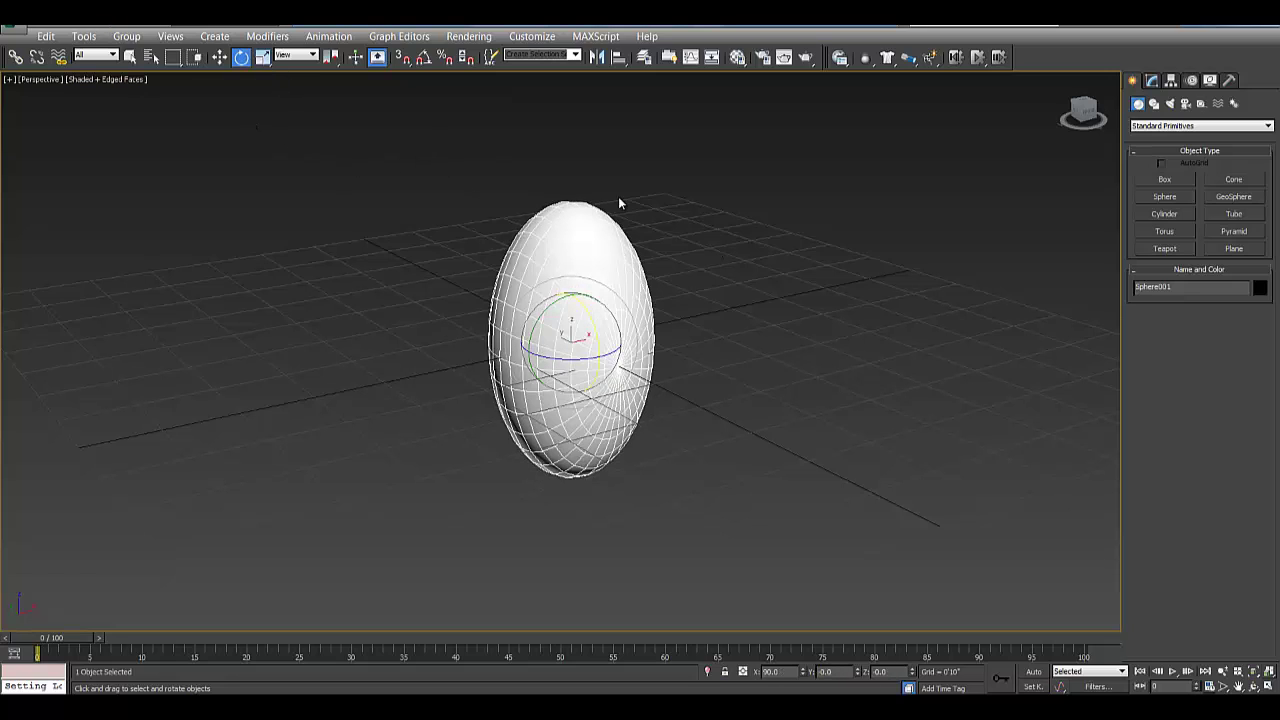
pyautogui.hotkey('ctrl', 'z')
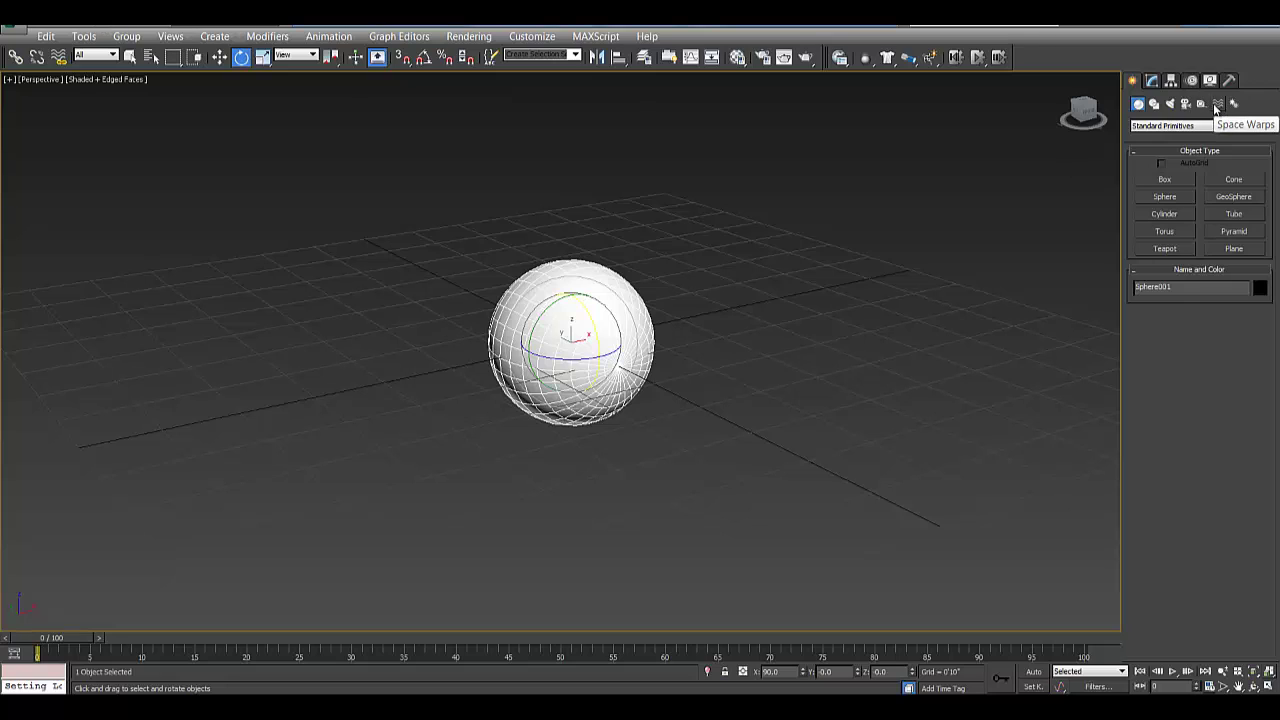
# - Draw a modifier-based Stretch space warp beside the sphere, about 1'6" long, 2'3" wide and 1'10" high
pyautogui.click(1217, 105)
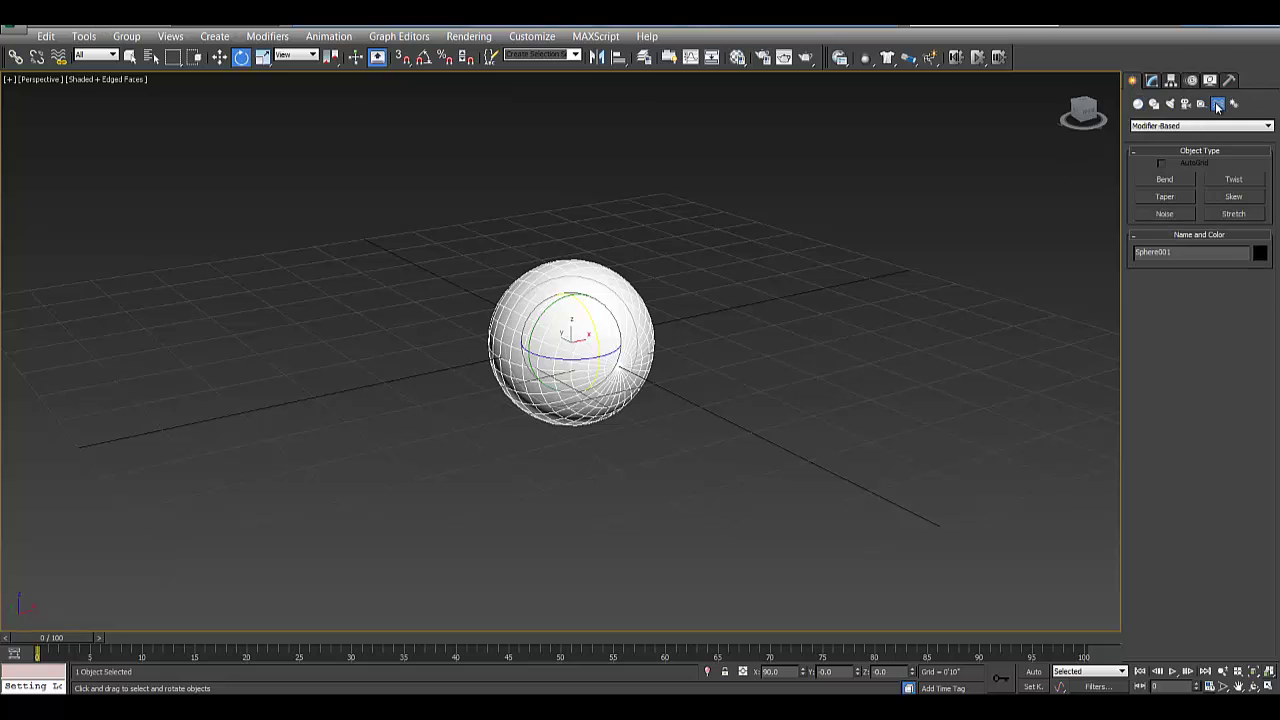
pyautogui.click(1163, 127)
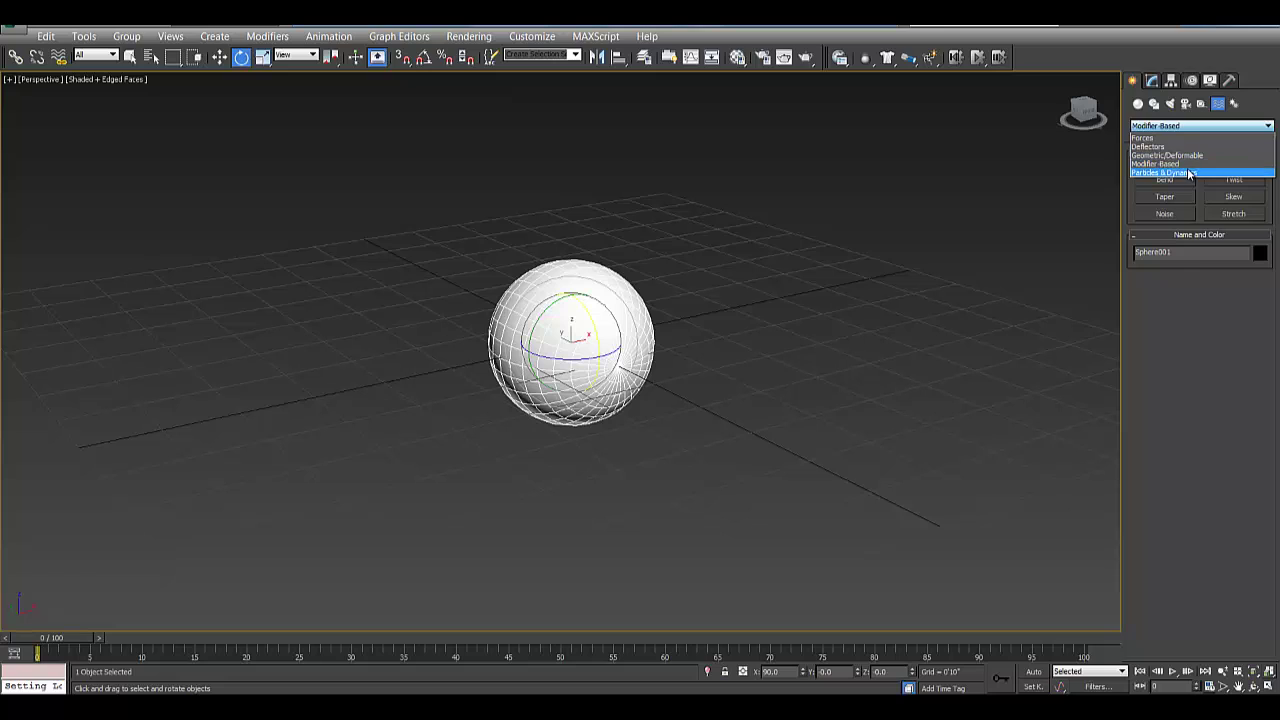
pyautogui.click(1185, 165)
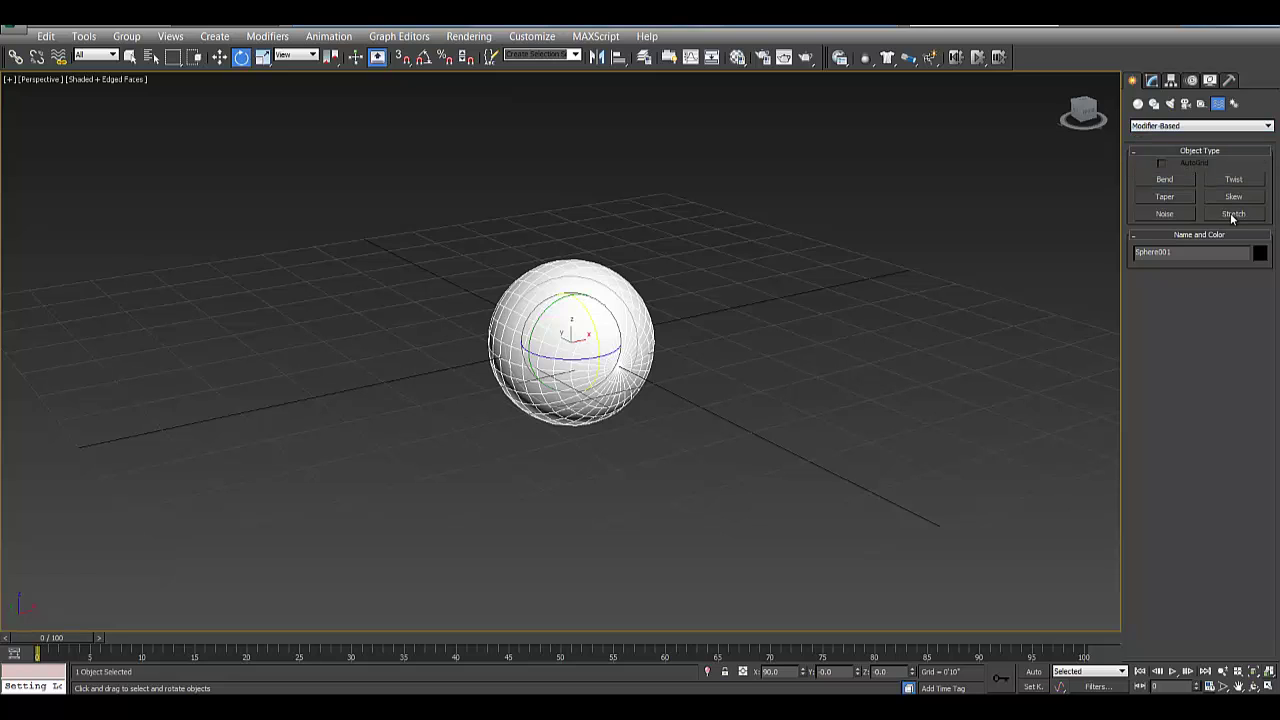
pyautogui.click(1232, 215)
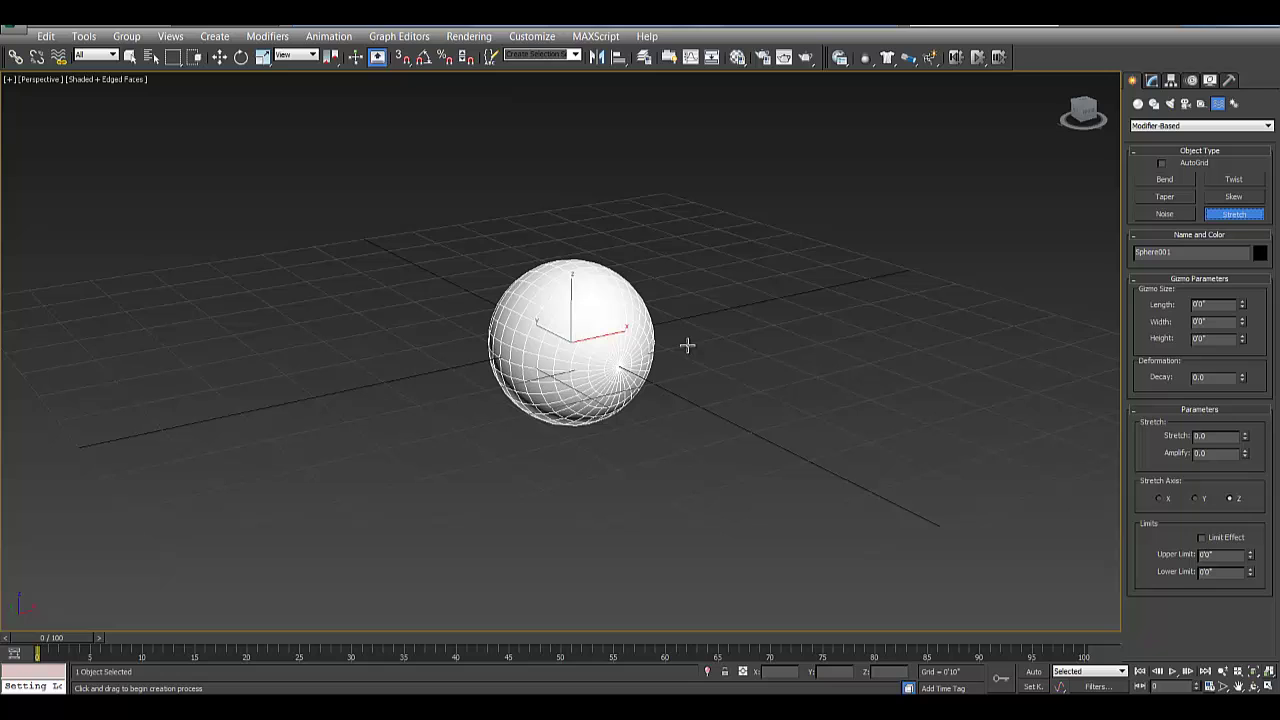
pyautogui.moveTo(566, 395); pyautogui.dragTo(651, 321)
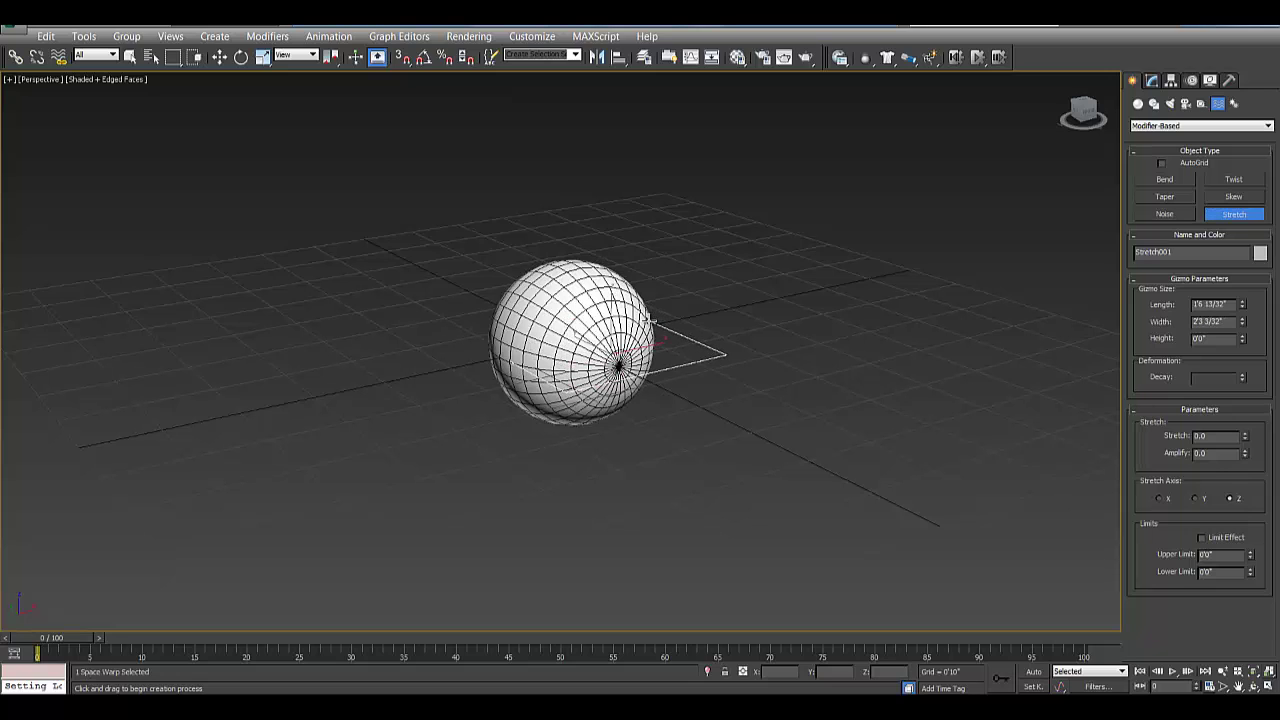
pyautogui.click(640, 176)
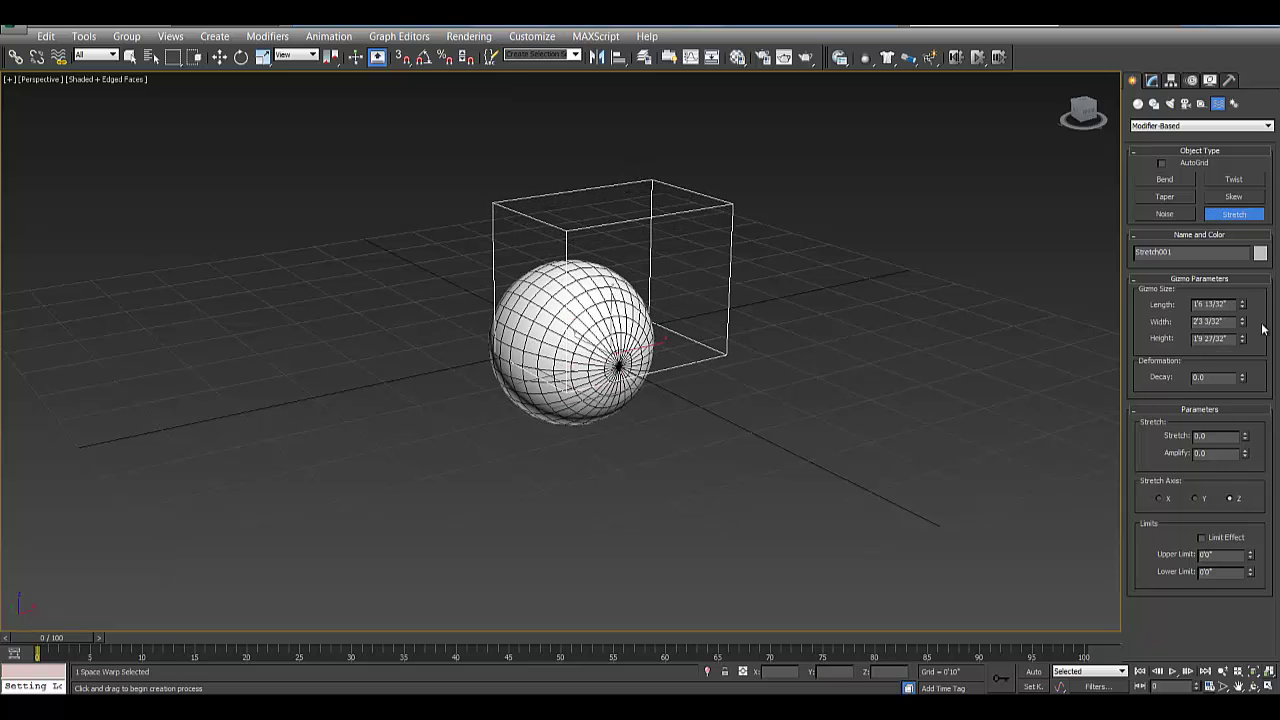
# - Set the Stretch space warp's gizmo length, width and height to 2'0" each
pyautogui.moveTo(1234, 306); pyautogui.dragTo(1176, 310)
pyautogui.write('2')
pyautogui.press('Tab')
pyautogui.write('2')
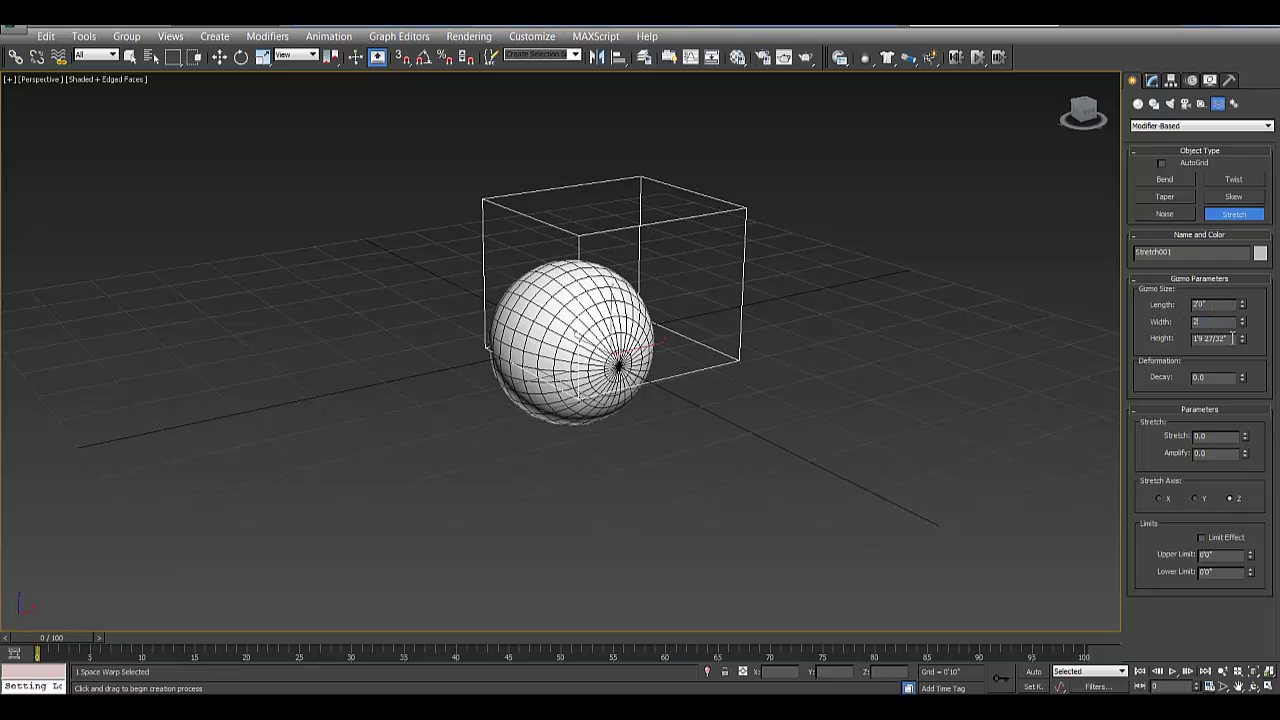
pyautogui.press('Tab')
pyautogui.write('2')
pyautogui.press('Tab')
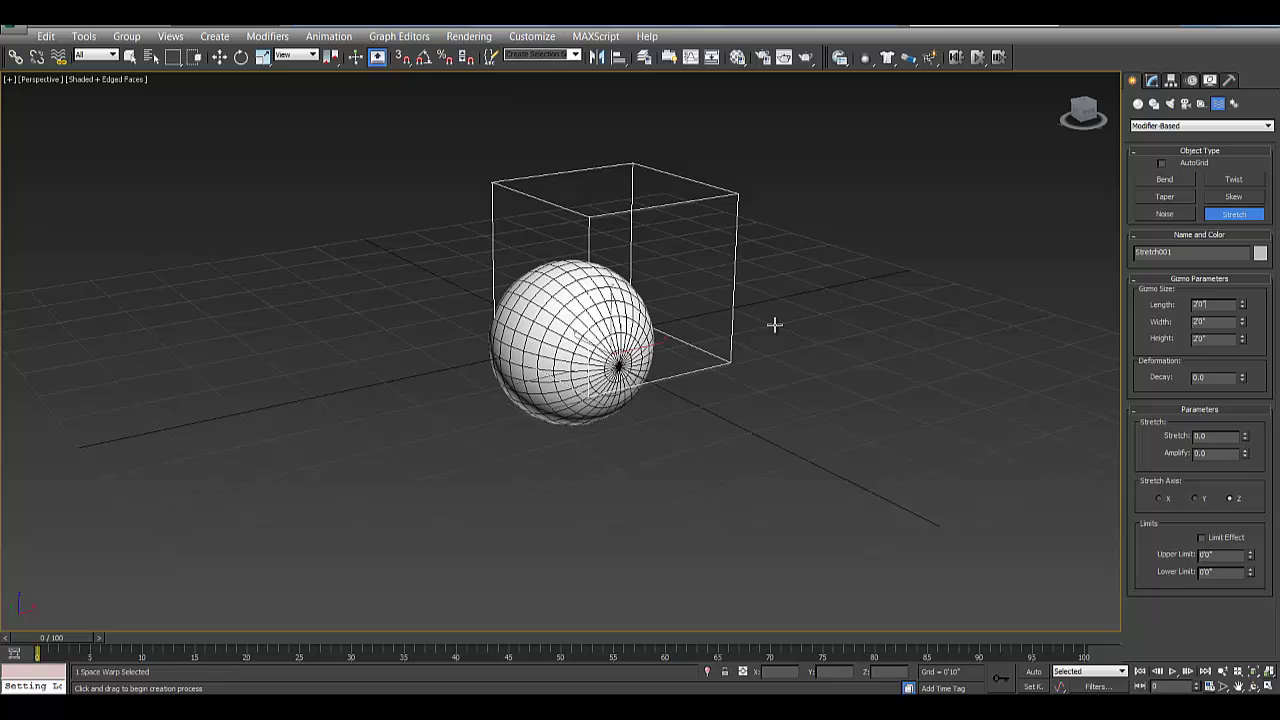
# - Center the Stretch space warp's pivot to its object
pyautogui.click(1171, 80)
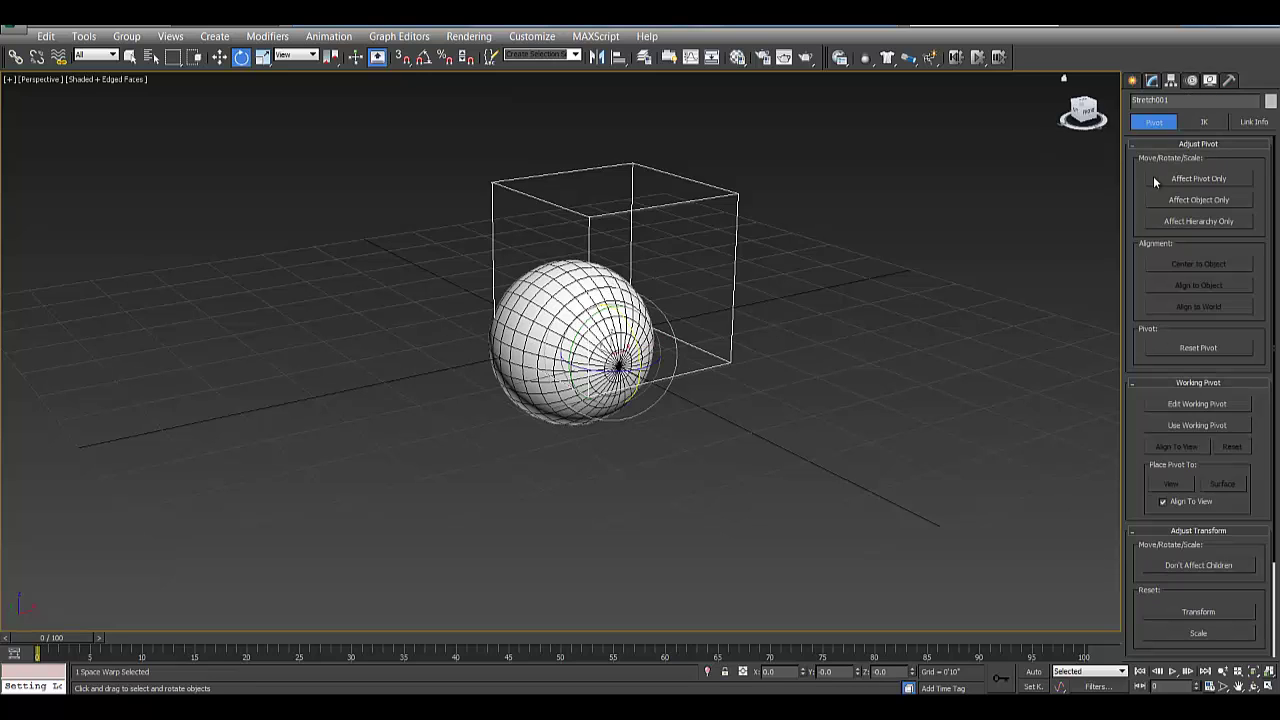
pyautogui.click(1219, 180)
pyautogui.click(1213, 266)
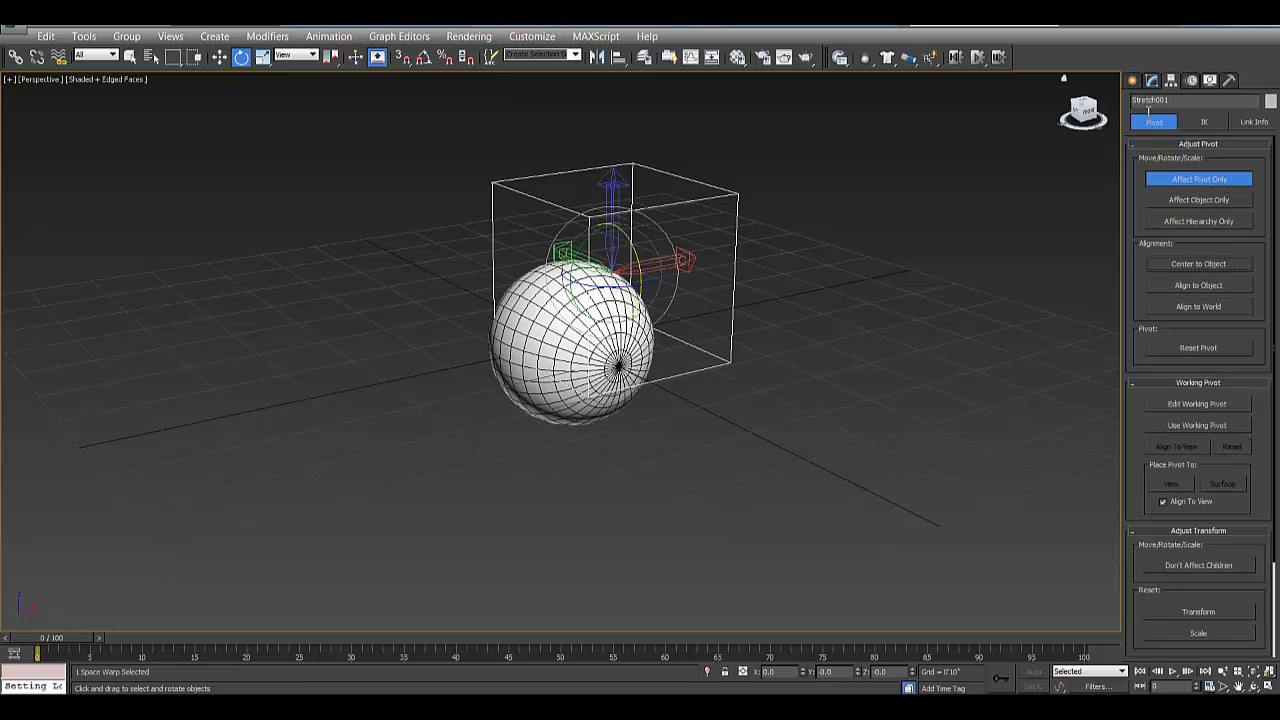
pyautogui.click(1133, 82)
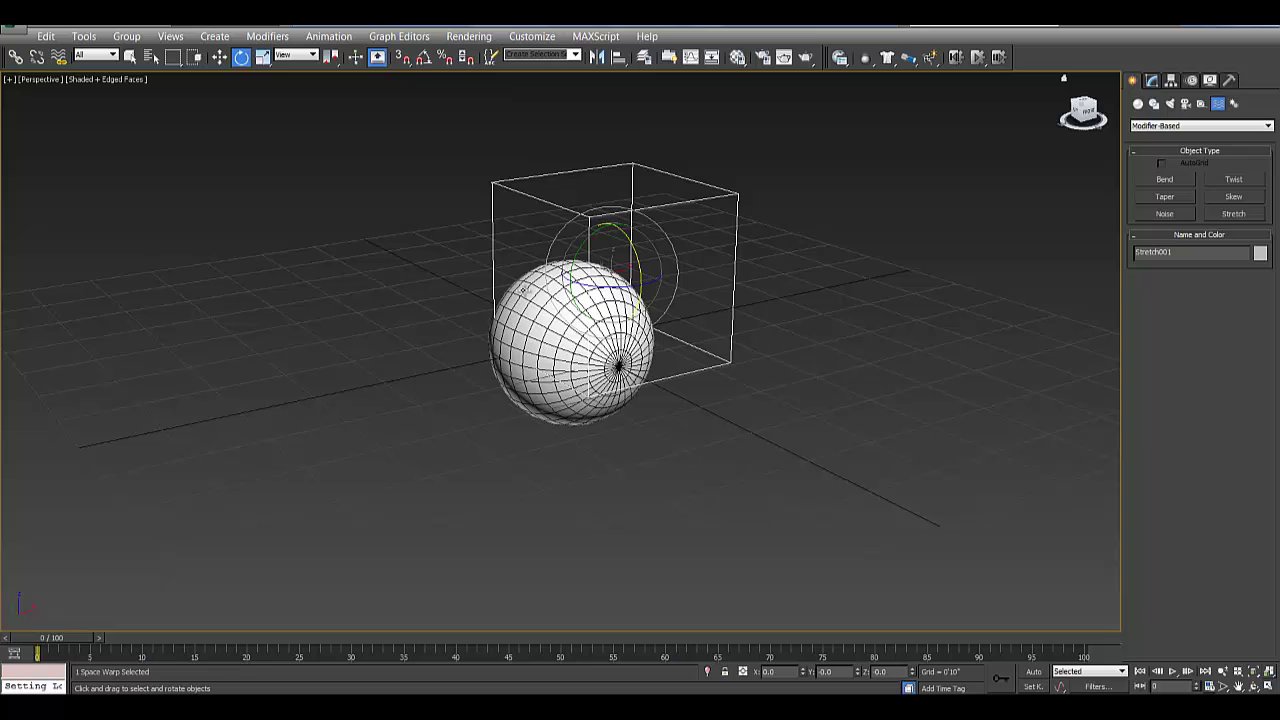
# - Align the Stretch space warp to the sphere on X, Y and Z, matching pivot point to pivot point
pyautogui.click(618, 57)
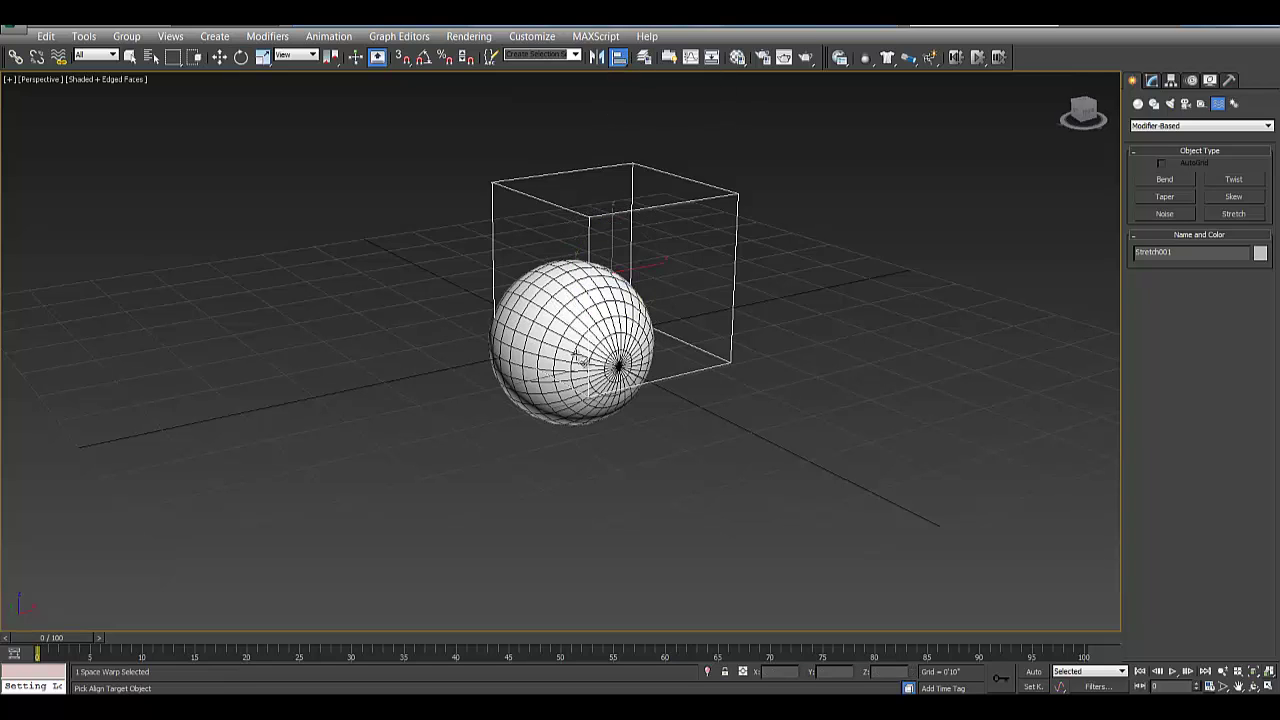
pyautogui.click(557, 331)
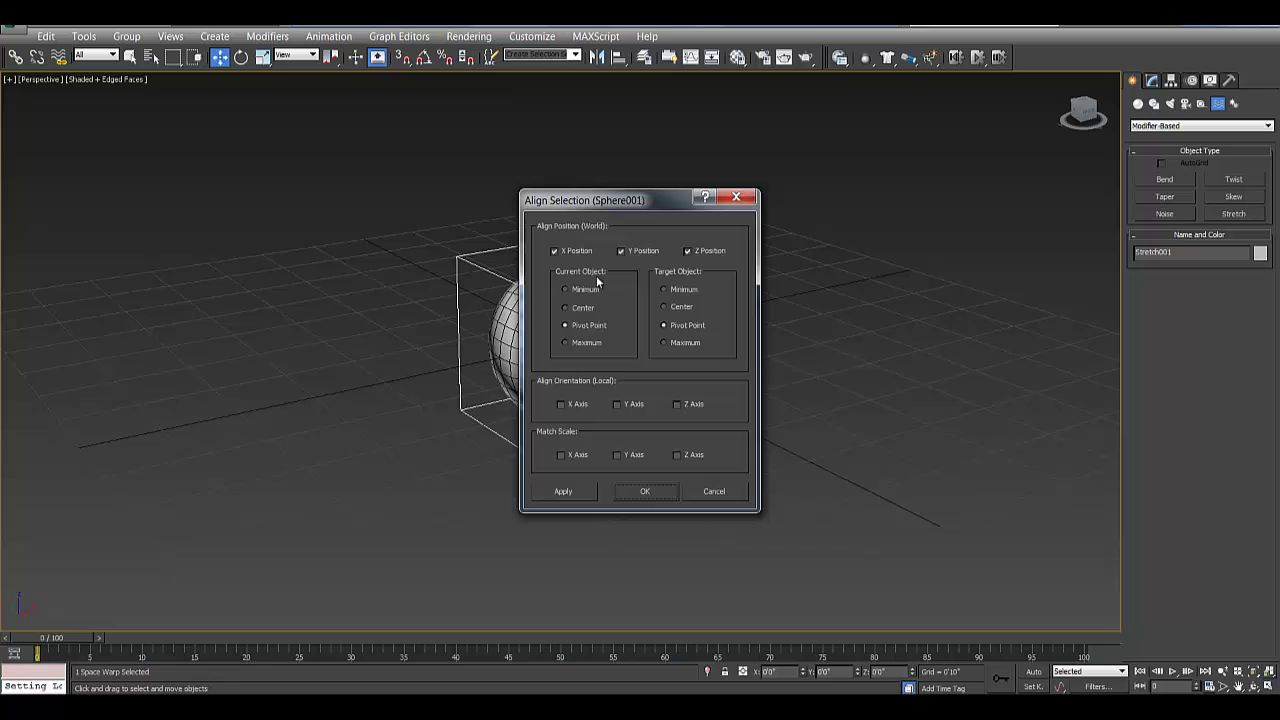
pyautogui.click(646, 491)
pyautogui.click(657, 389)
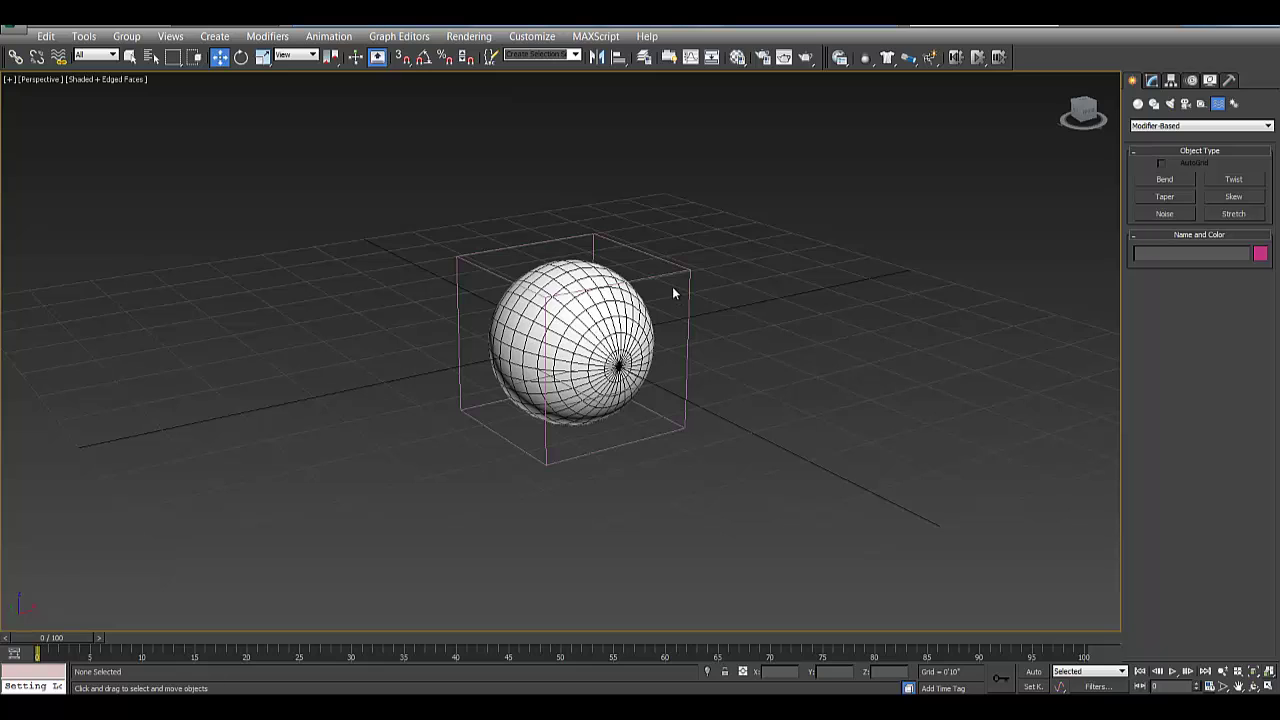
# - Bind the sphere to the Stretch space warp surrounding it
pyautogui.click(58, 57)
pyautogui.moveTo(586, 342); pyautogui.dragTo(687, 346)
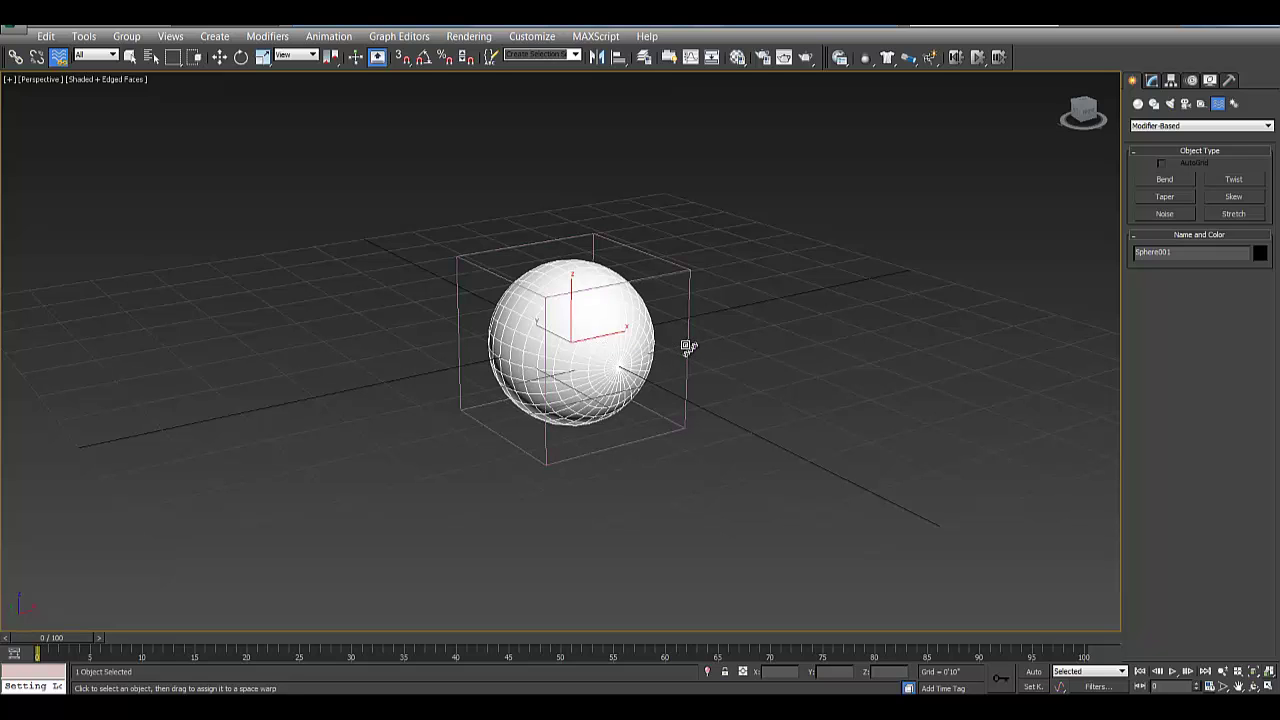
pyautogui.click(219, 57)
pyautogui.click(417, 275)
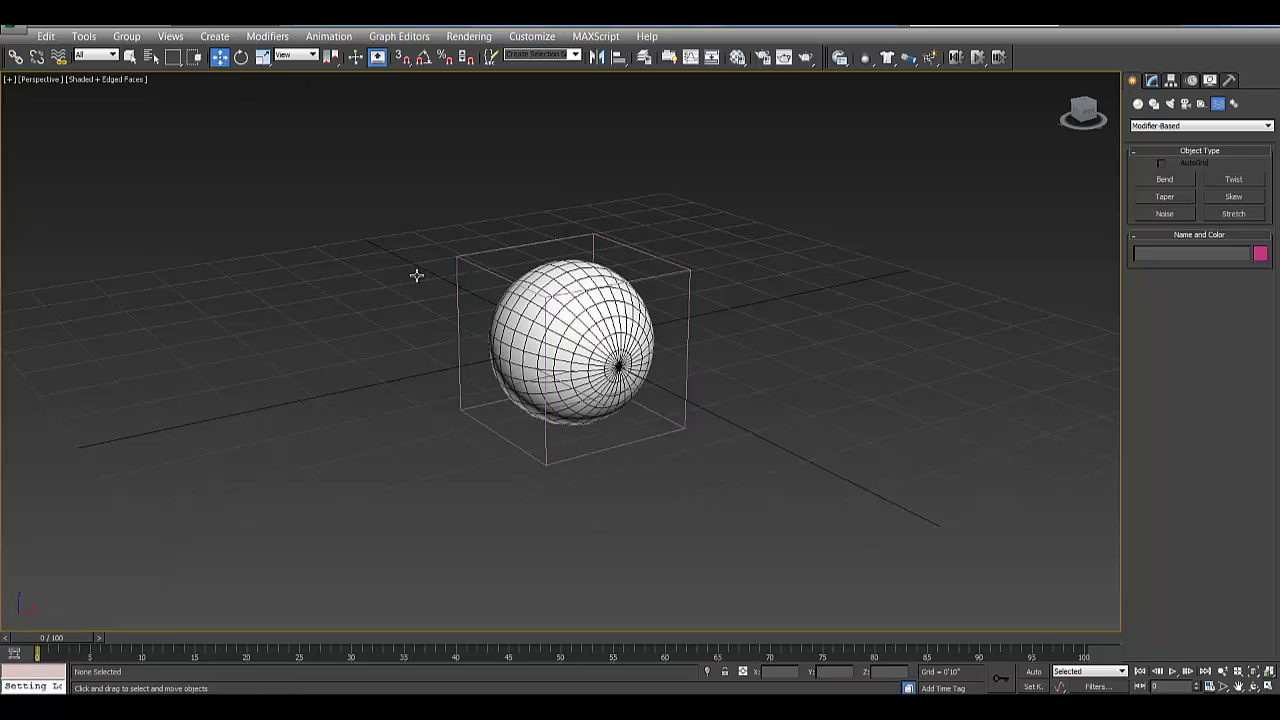
# - Set the Stretch space warp's Stretch to 0.5 and its Amplify to about -358.7 along the Z axis
pyautogui.click(689, 272)
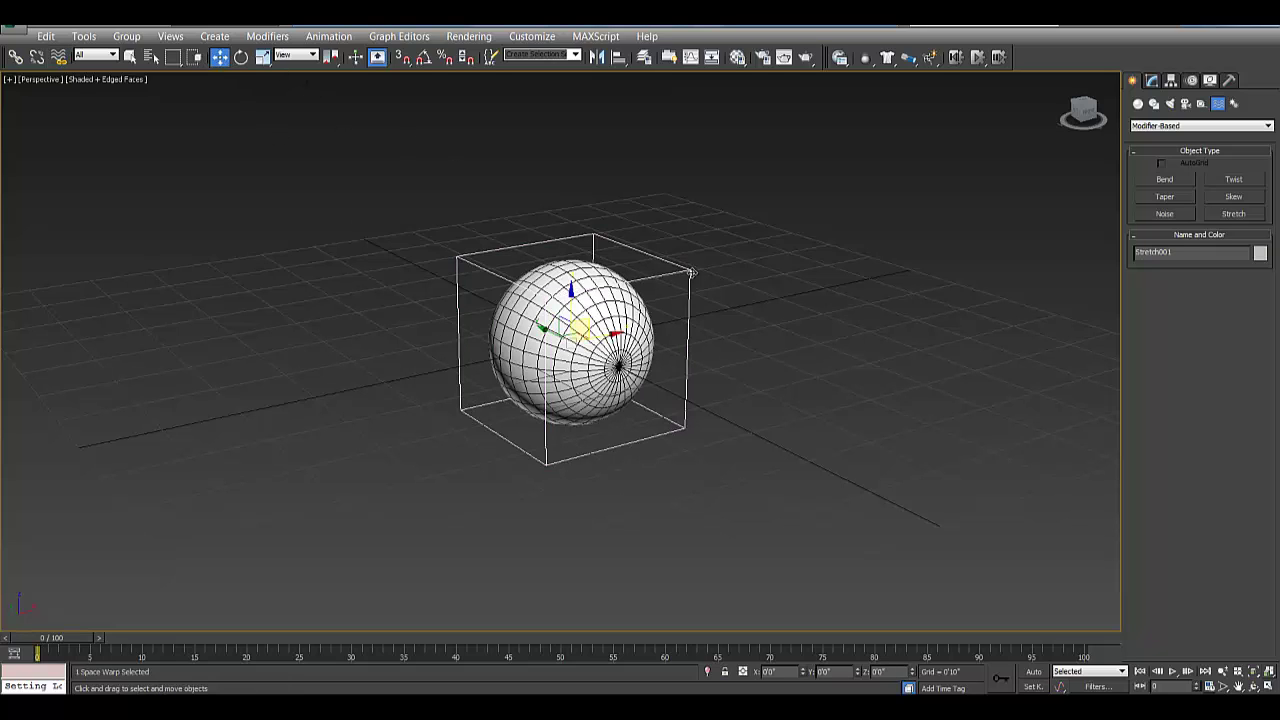
pyautogui.click(1153, 82)
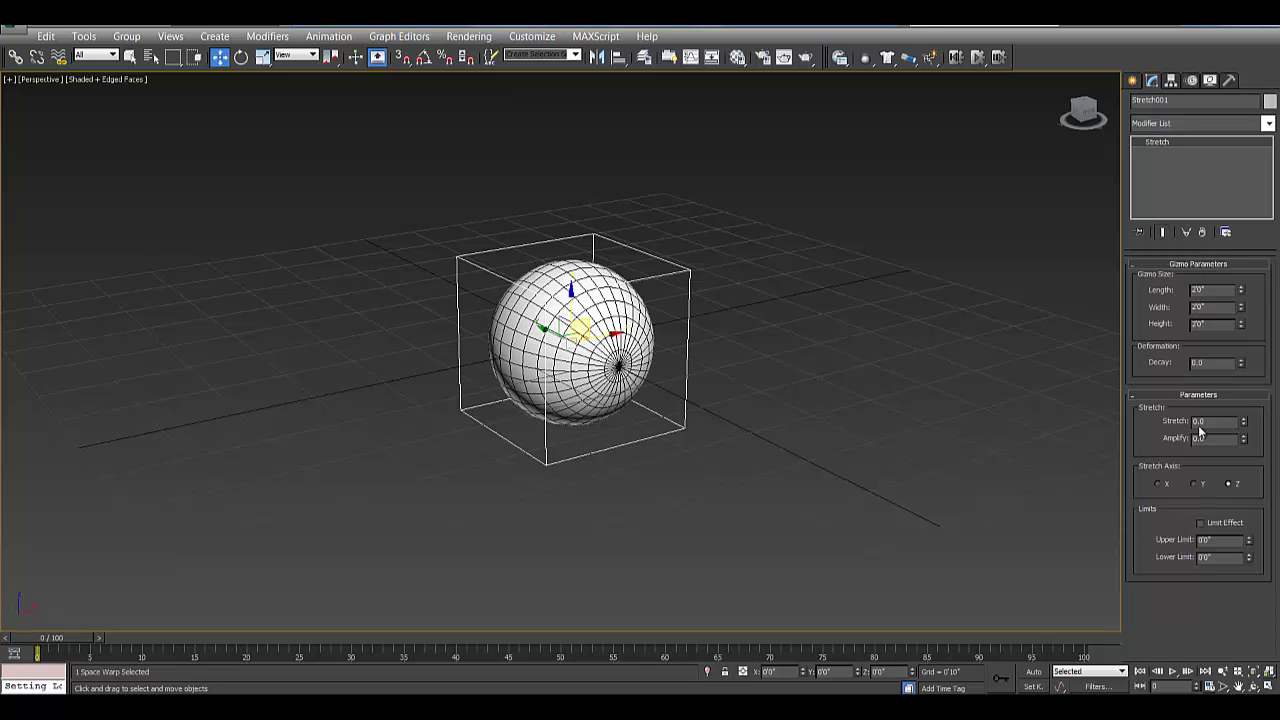
pyautogui.moveTo(1246, 422); pyautogui.dragTo(1277, 700)
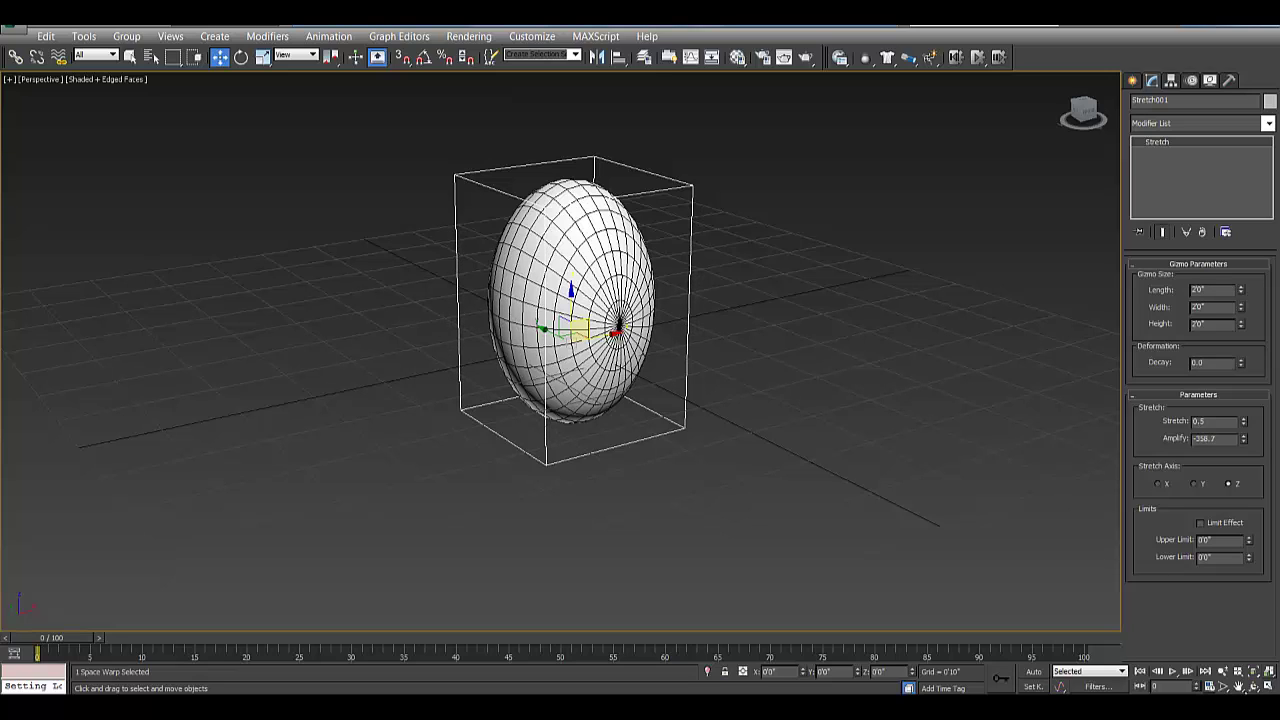
pyautogui.click(772, 365)
# - Try rotating the bound sphere freely inside the Stretch space warp
pyautogui.click(575, 300)
pyautogui.click(241, 57)
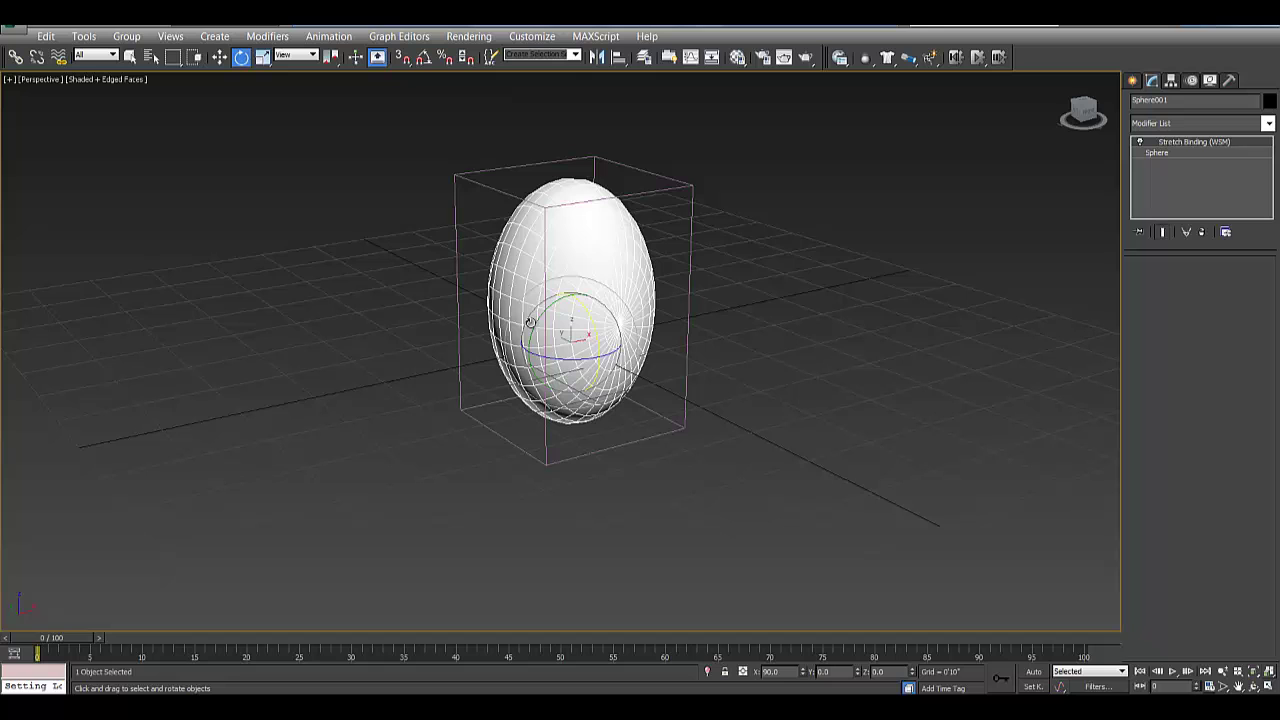
pyautogui.moveTo(578, 336); pyautogui.dragTo(530, 266)
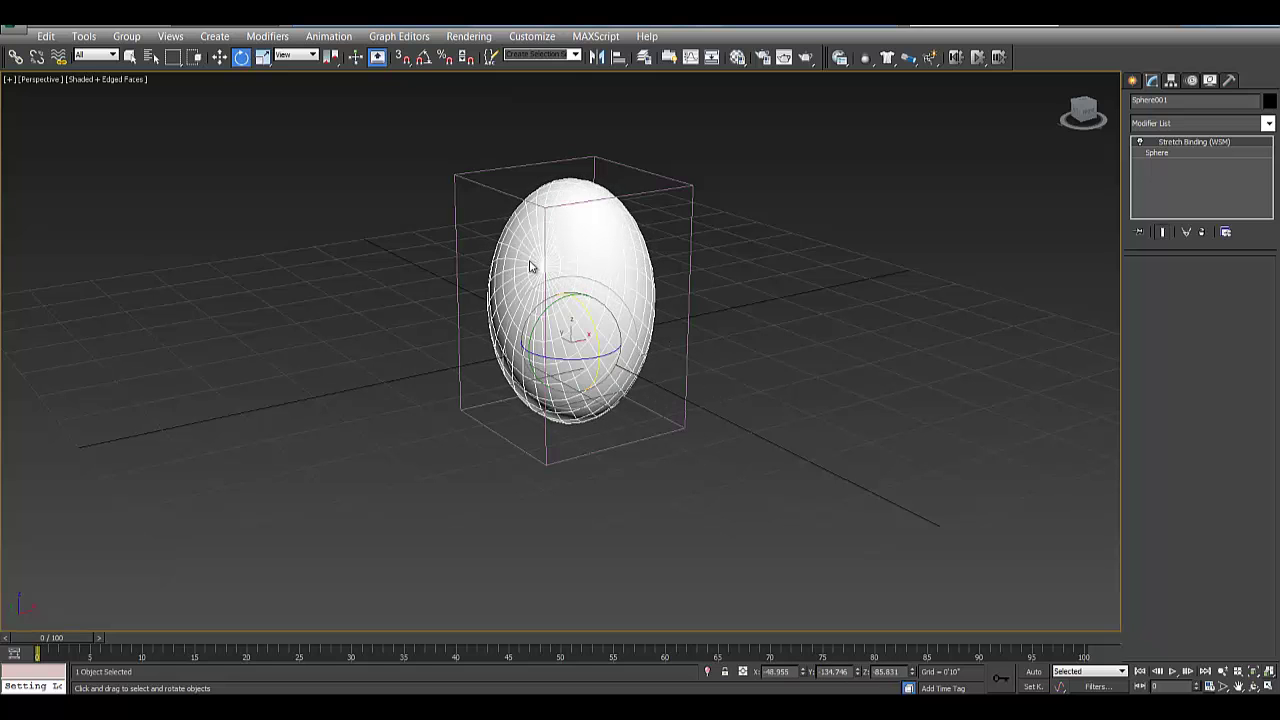
pyautogui.click(384, 257)
# - Clone the sphere together with its Stretch space warp as one copy placed beside the original along X
pyautogui.click(1254, 686)
pyautogui.moveTo(621, 350); pyautogui.dragTo(595, 357)
pyautogui.click(219, 56)
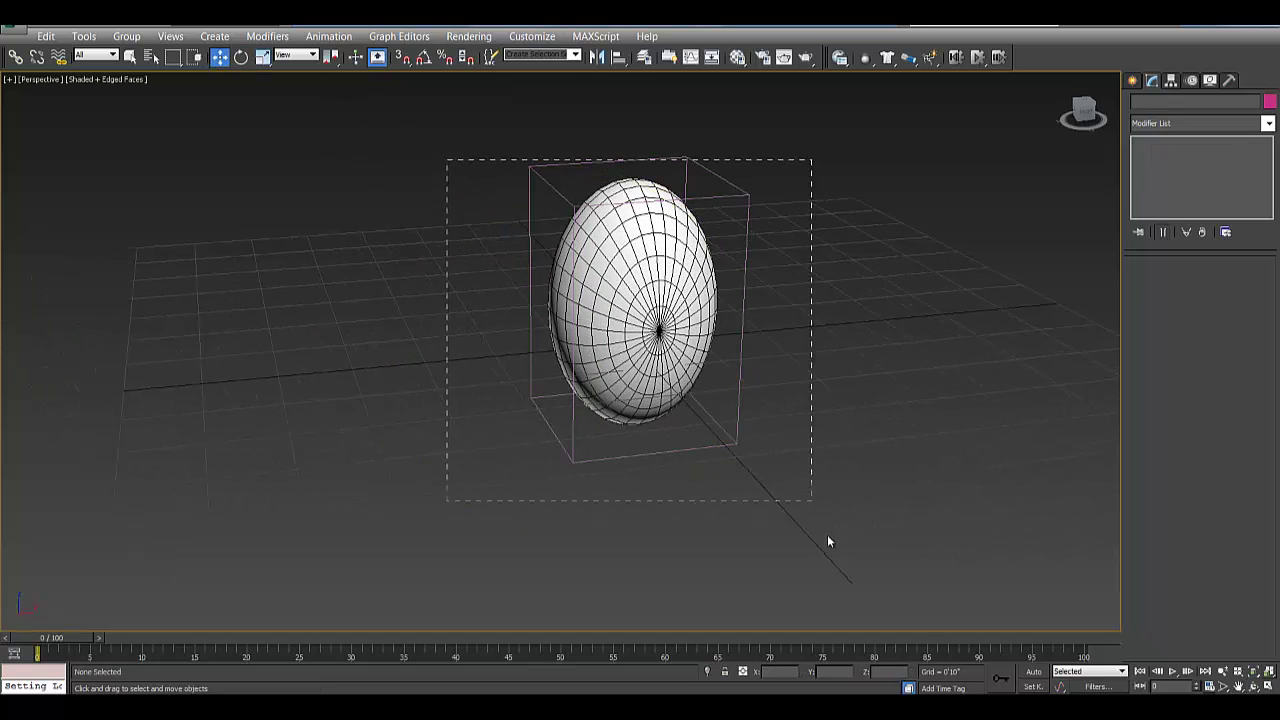
pyautogui.moveTo(828, 541); pyautogui.dragTo(828, 541)
pyautogui.moveTo(679, 322)
pyautogui.mouseDown()
pyautogui.moveTo(553, 329)
pyautogui.moveTo(797, 334)
pyautogui.mouseUp()
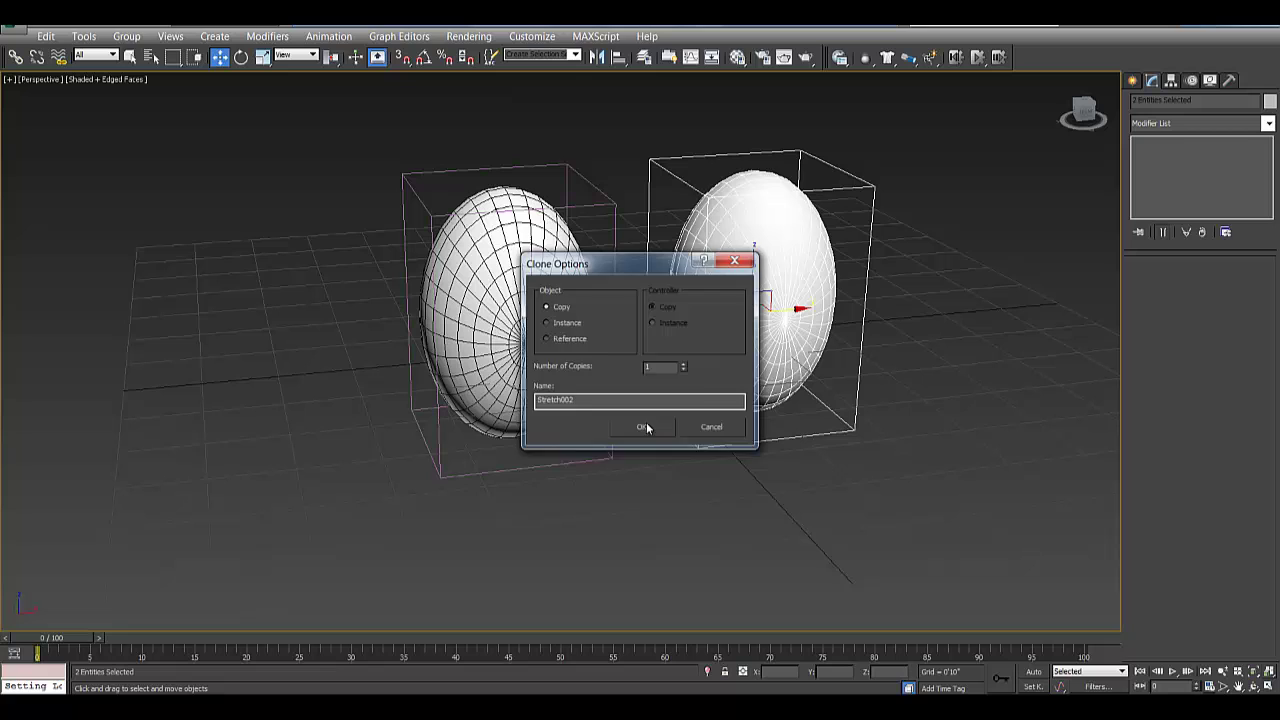
pyautogui.click(646, 422)
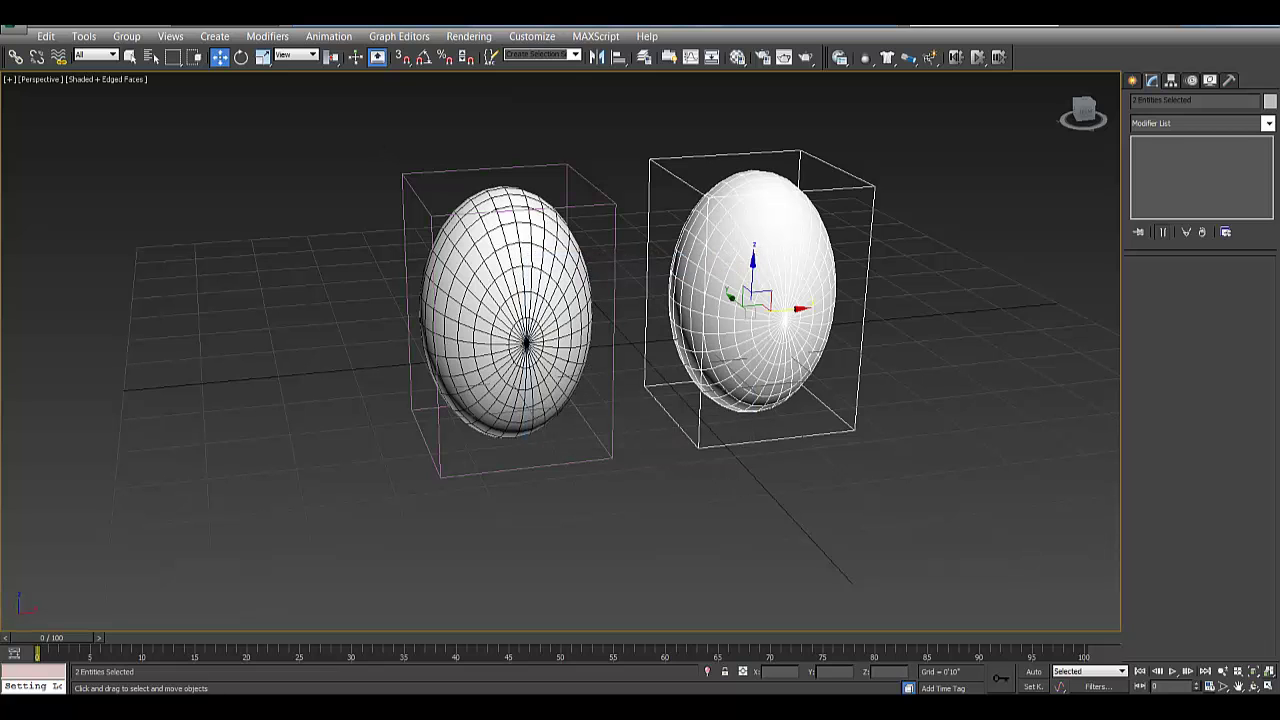
# - Create a Dummy helper on the ground in front of the copied sphere
pyautogui.click(1255, 687)
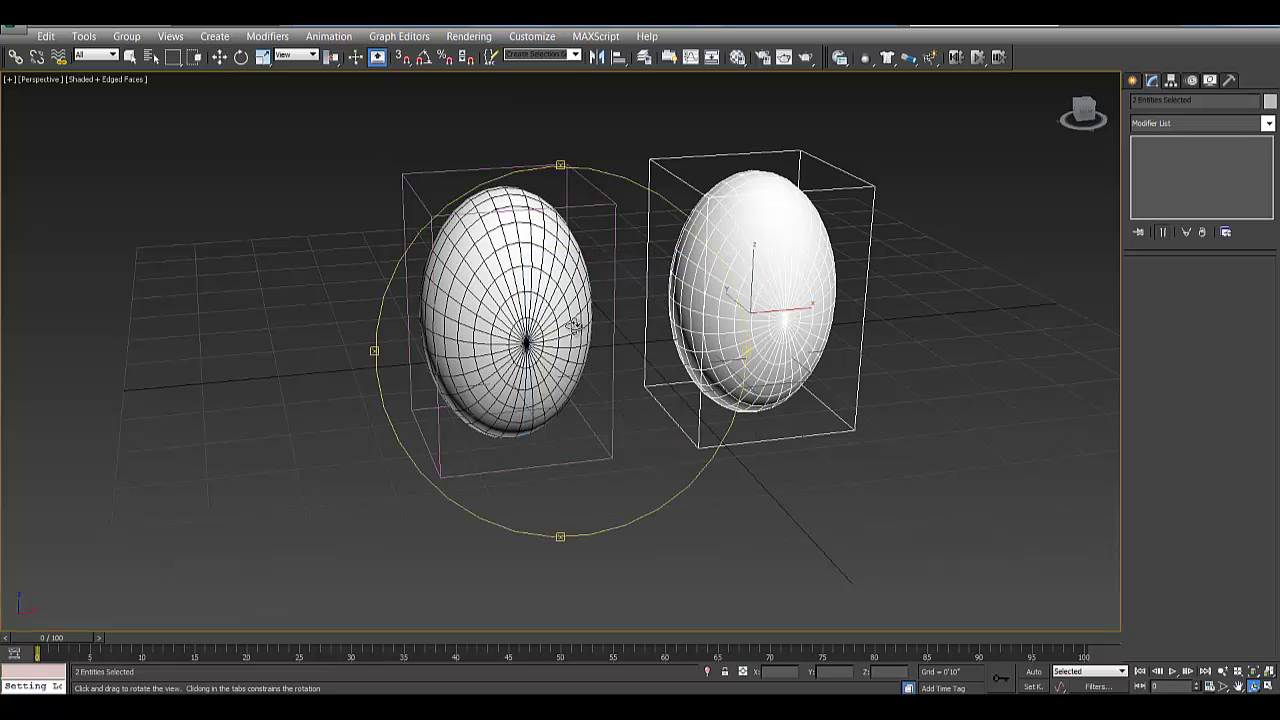
pyautogui.moveTo(534, 318); pyautogui.dragTo(567, 311)
pyautogui.scroll(-5, 568, 311)
pyautogui.moveTo(569, 329); pyautogui.dragTo(520, 329, button='middle')
pyautogui.scroll(3, 520, 329)
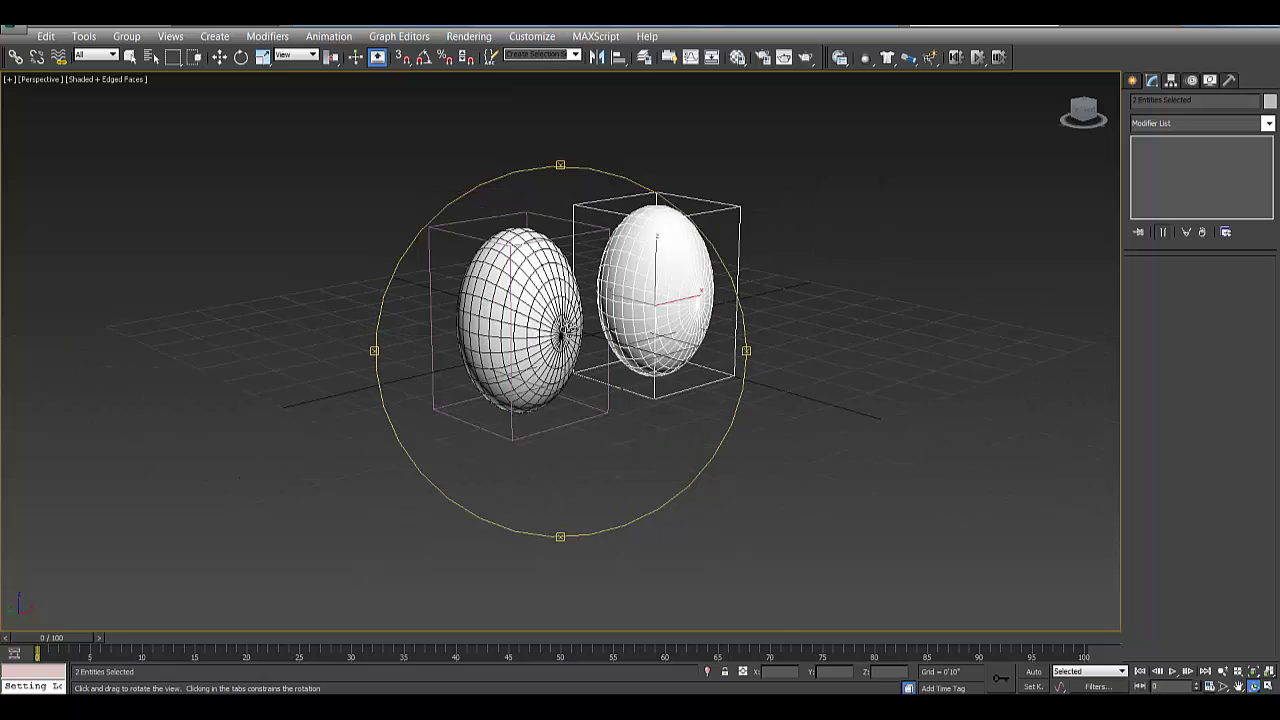
pyautogui.moveTo(590, 322)
pyautogui.mouseDown()
pyautogui.moveTo(543, 336)
pyautogui.moveTo(571, 363)
pyautogui.moveTo(585, 345)
pyautogui.mouseUp()
pyautogui.click(1132, 82)
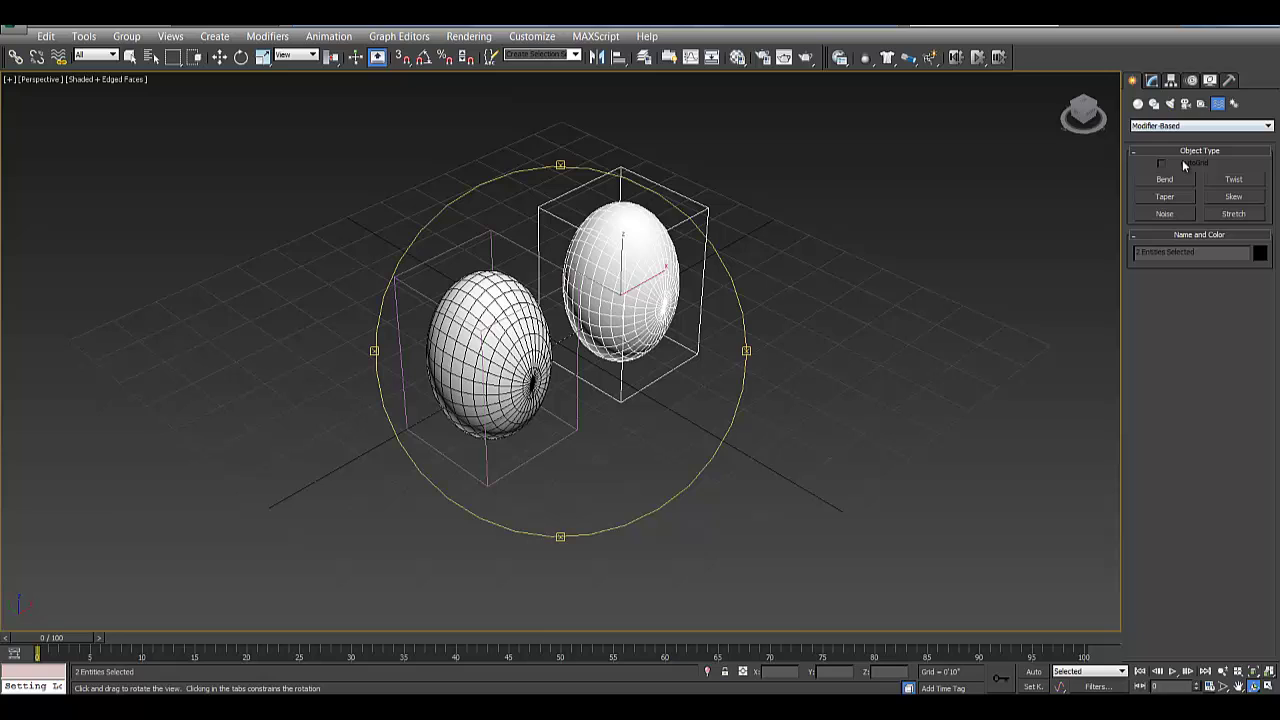
pyautogui.click(1201, 104)
pyautogui.click(1176, 183)
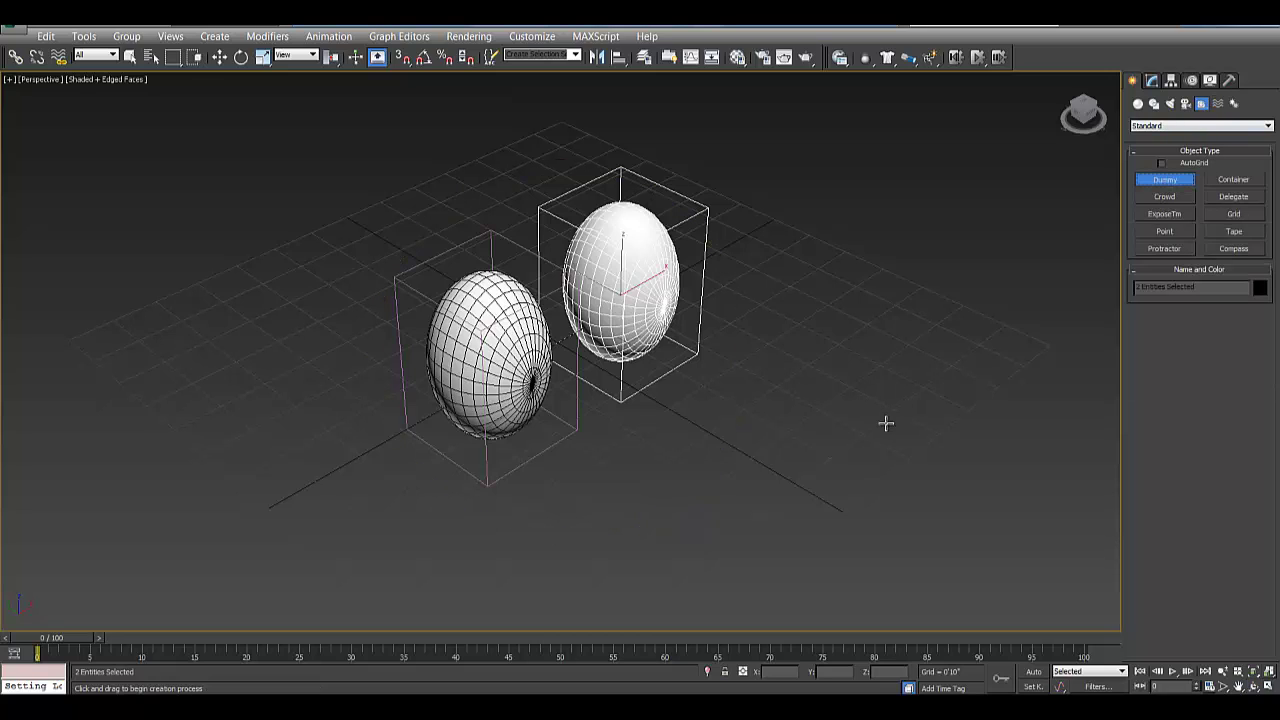
pyautogui.moveTo(890, 422); pyautogui.dragTo(878, 470)
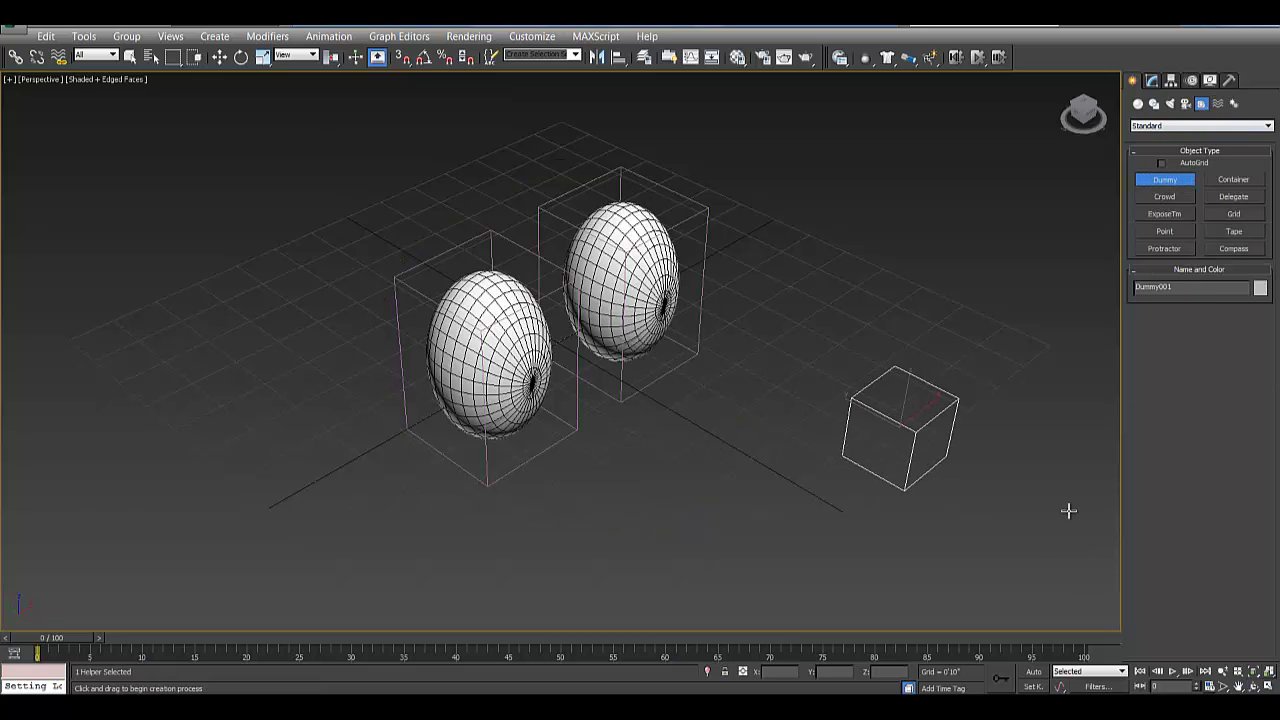
# - Clone the dummy along X in the front view as one copy aligned with the original sphere
pyautogui.press('f')
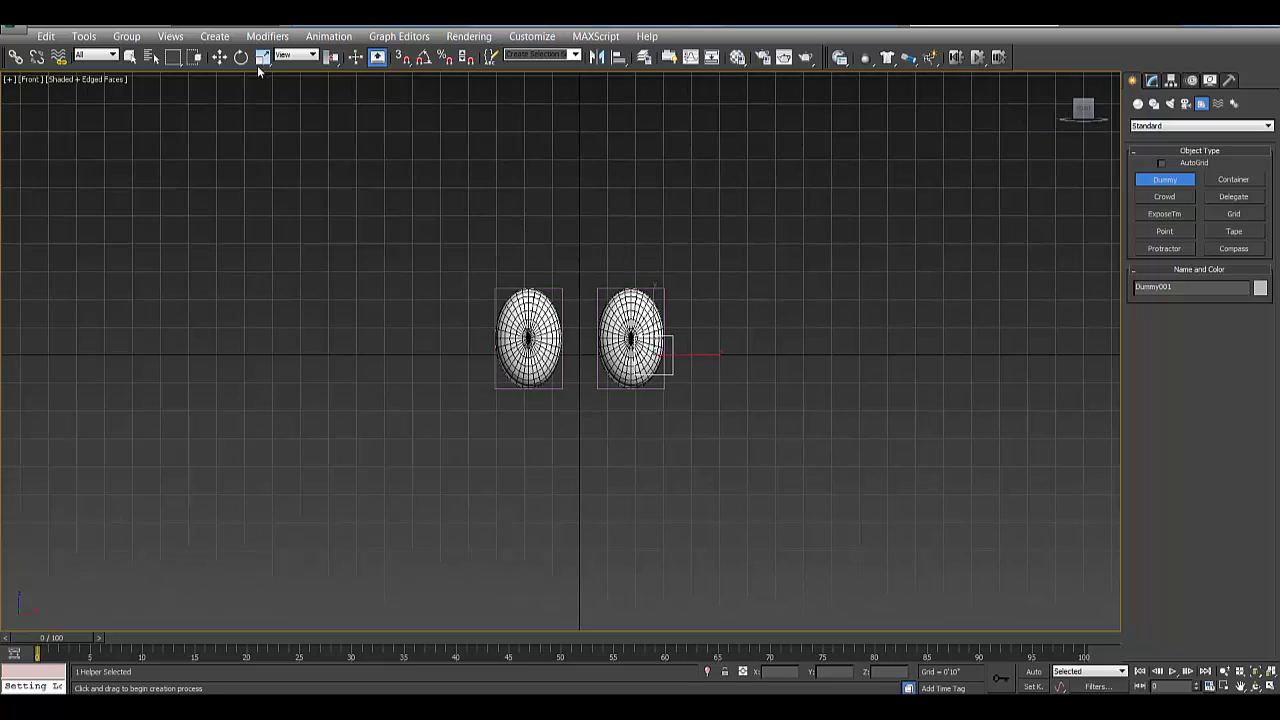
pyautogui.click(219, 57)
pyautogui.moveTo(677, 338)
pyautogui.mouseDown()
pyautogui.moveTo(649, 323)
pyautogui.moveTo(580, 336)
pyautogui.mouseUp()
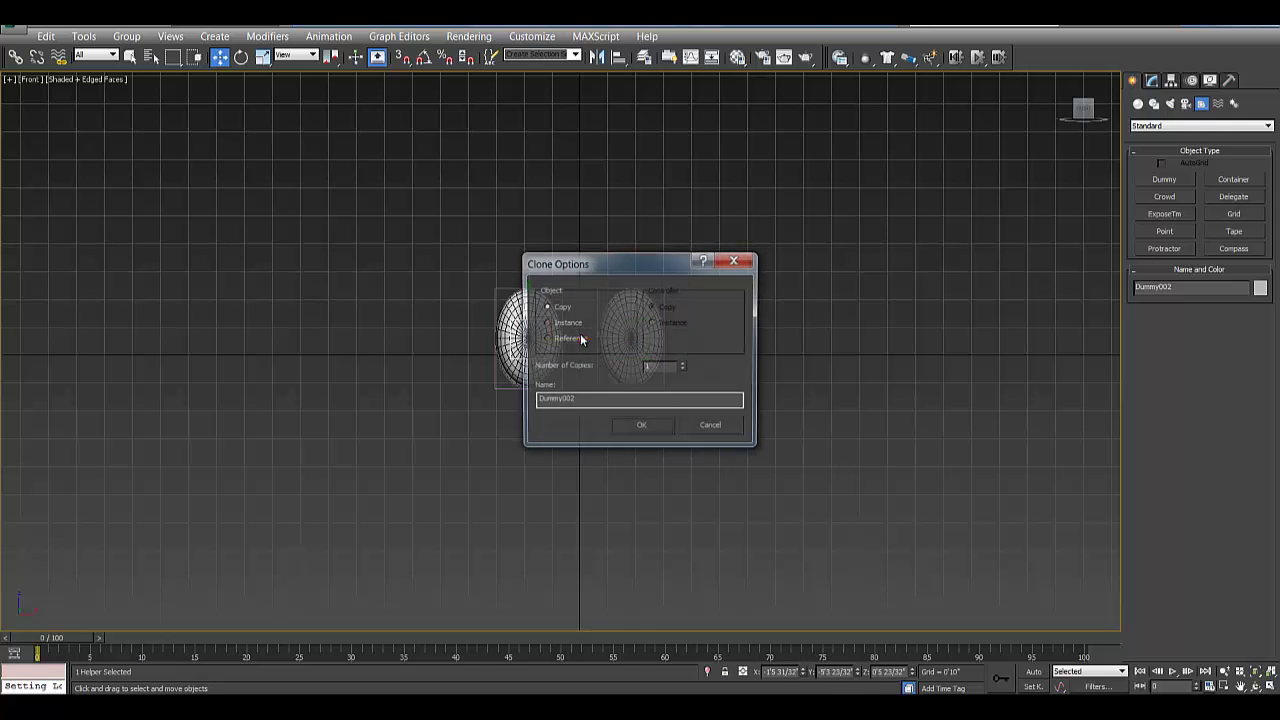
pyautogui.click(653, 427)
# - Apply a LookAt constraint to the original sphere, targeting the copied dummy in front of it
pyautogui.press('p')
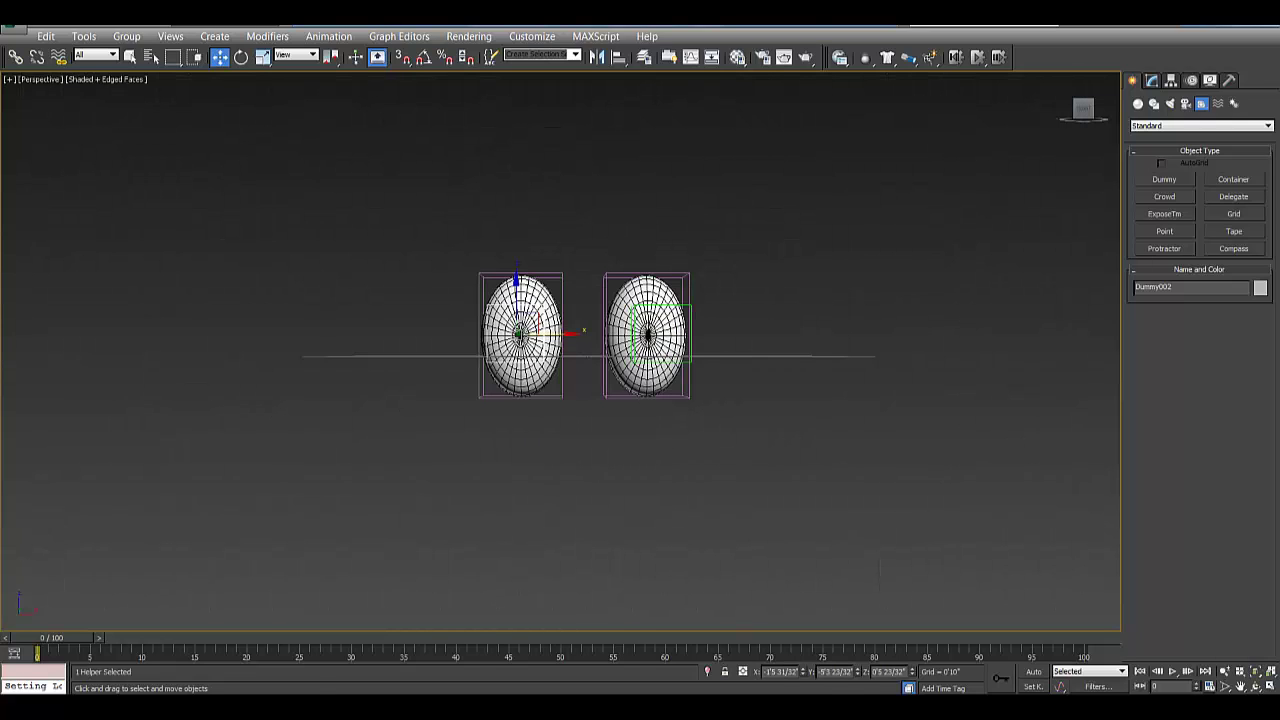
pyautogui.click(1255, 686)
pyautogui.moveTo(610, 340); pyautogui.dragTo(591, 383)
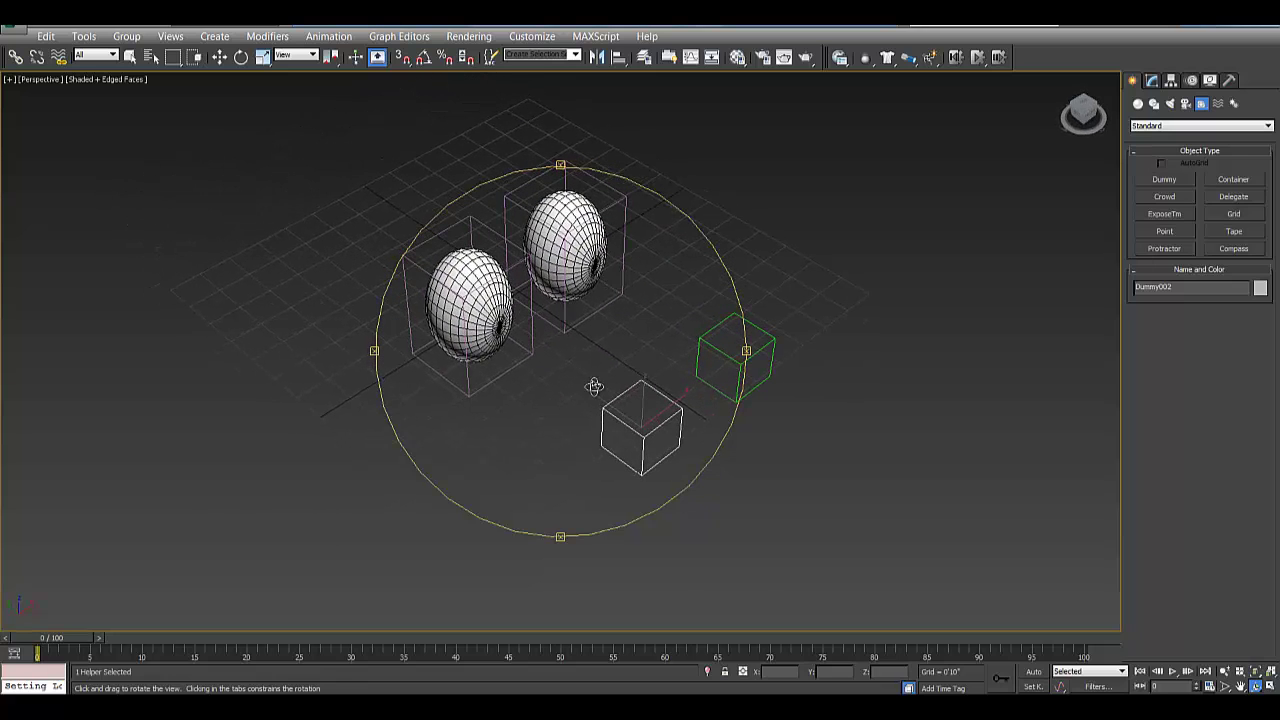
pyautogui.click(219, 57)
pyautogui.click(321, 255)
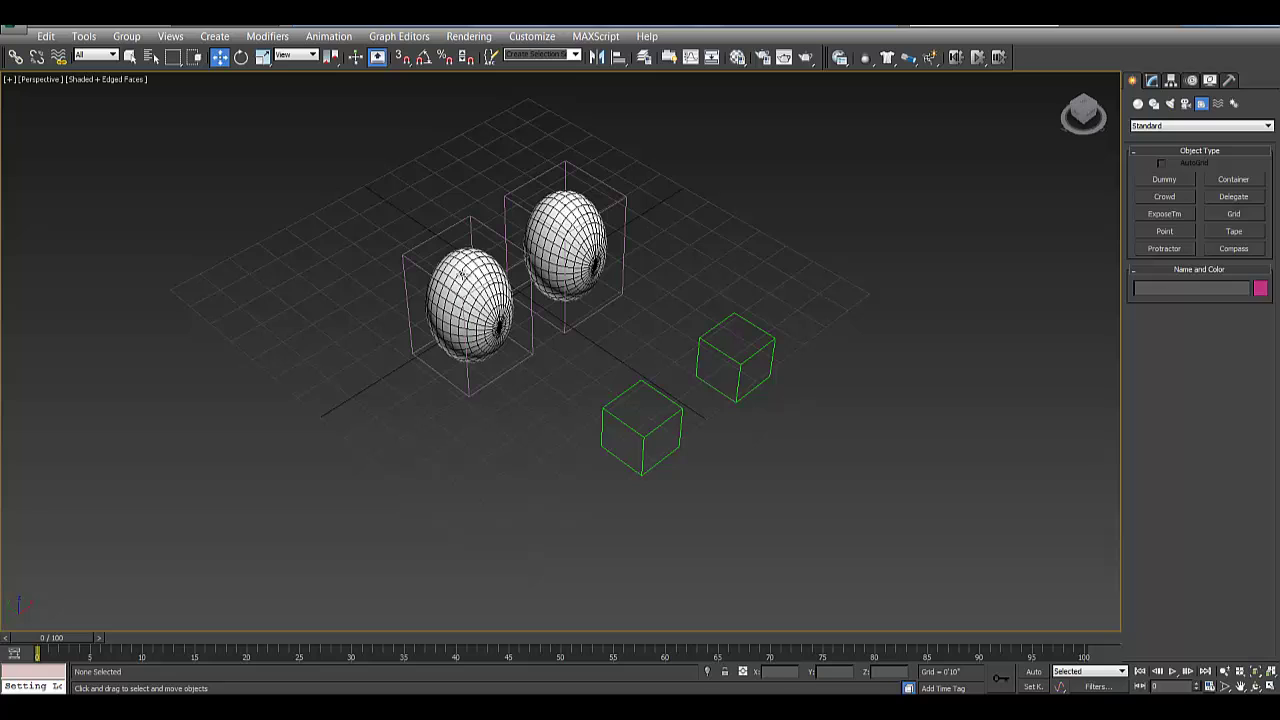
pyautogui.click(462, 276)
pyautogui.click(330, 36)
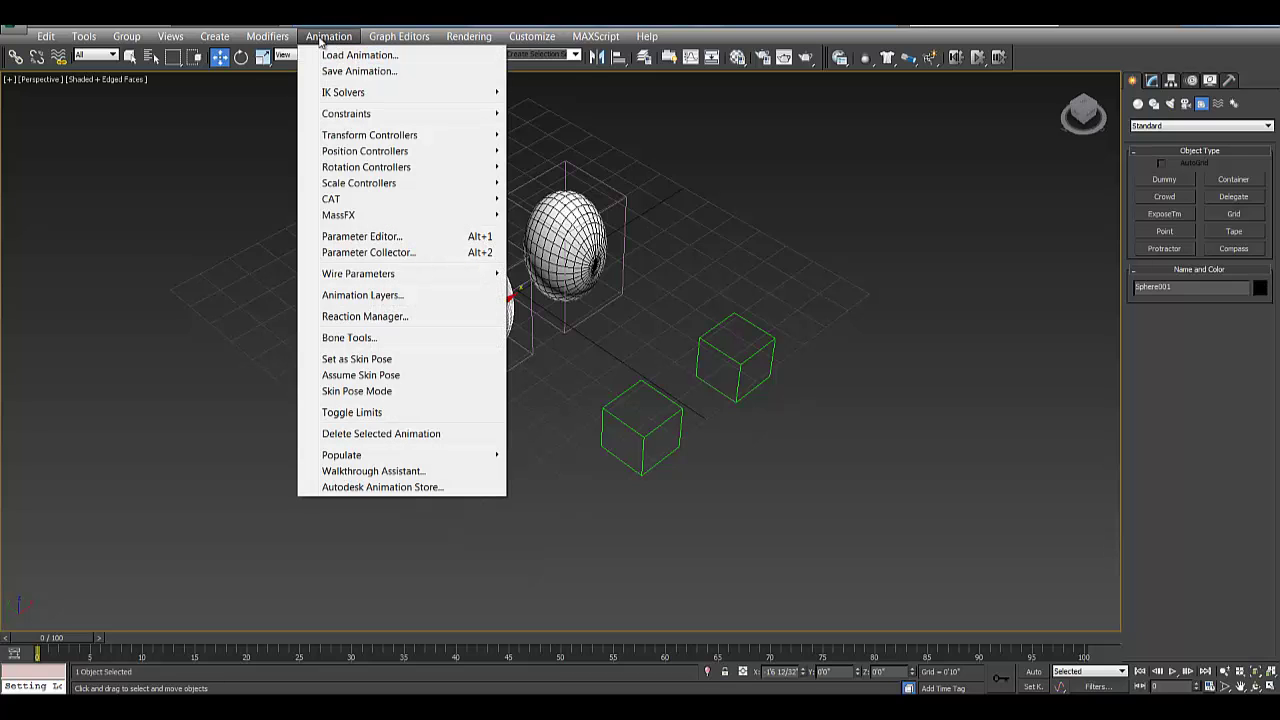
pyautogui.moveTo(375, 117)
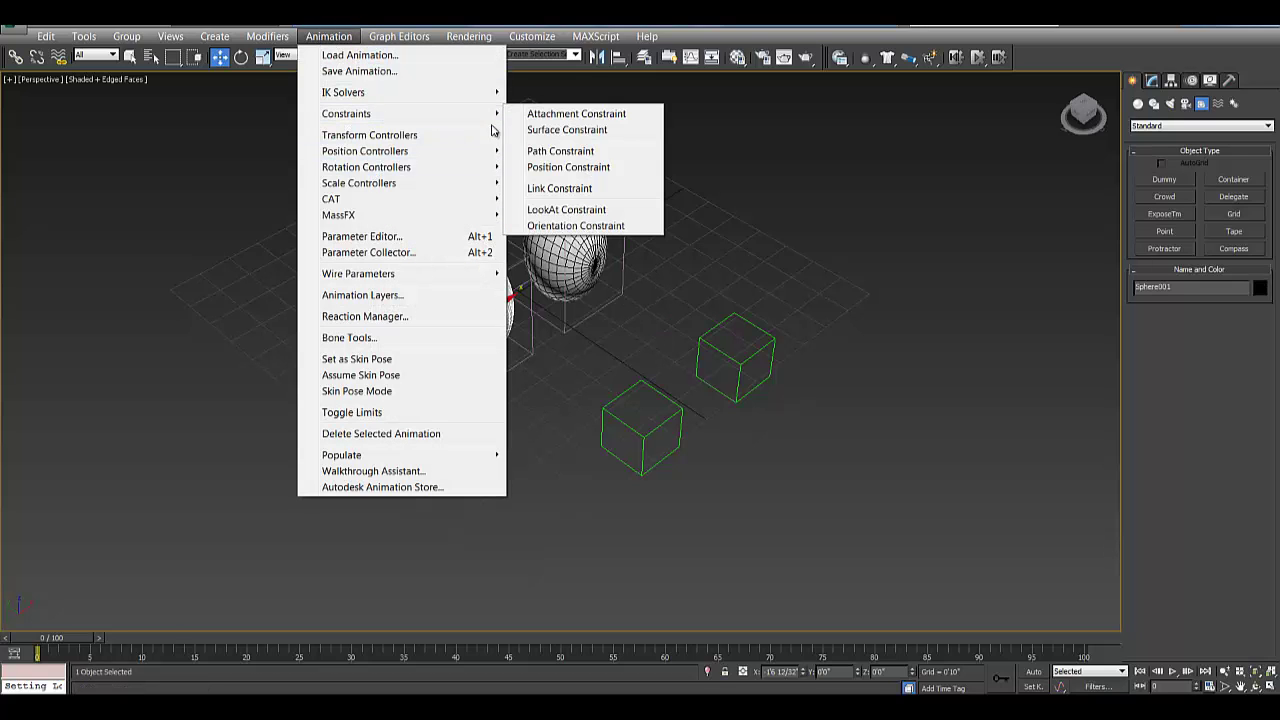
pyautogui.click(571, 211)
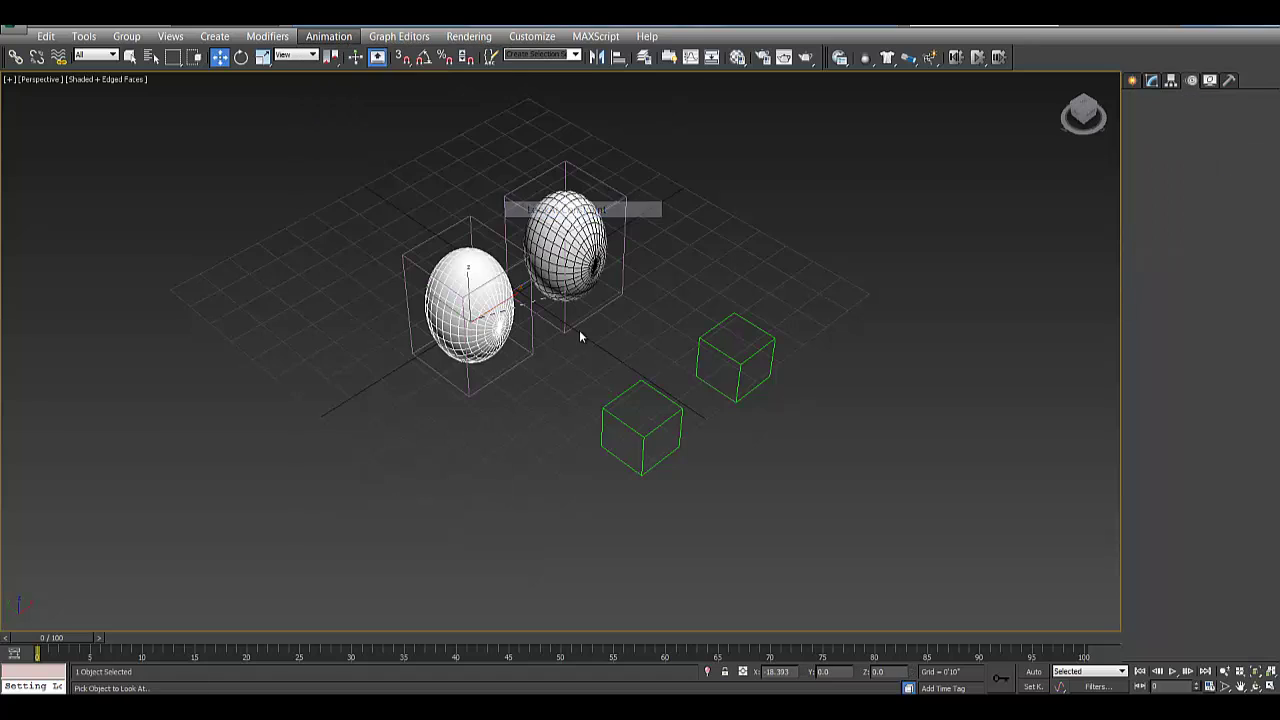
pyautogui.click(679, 410)
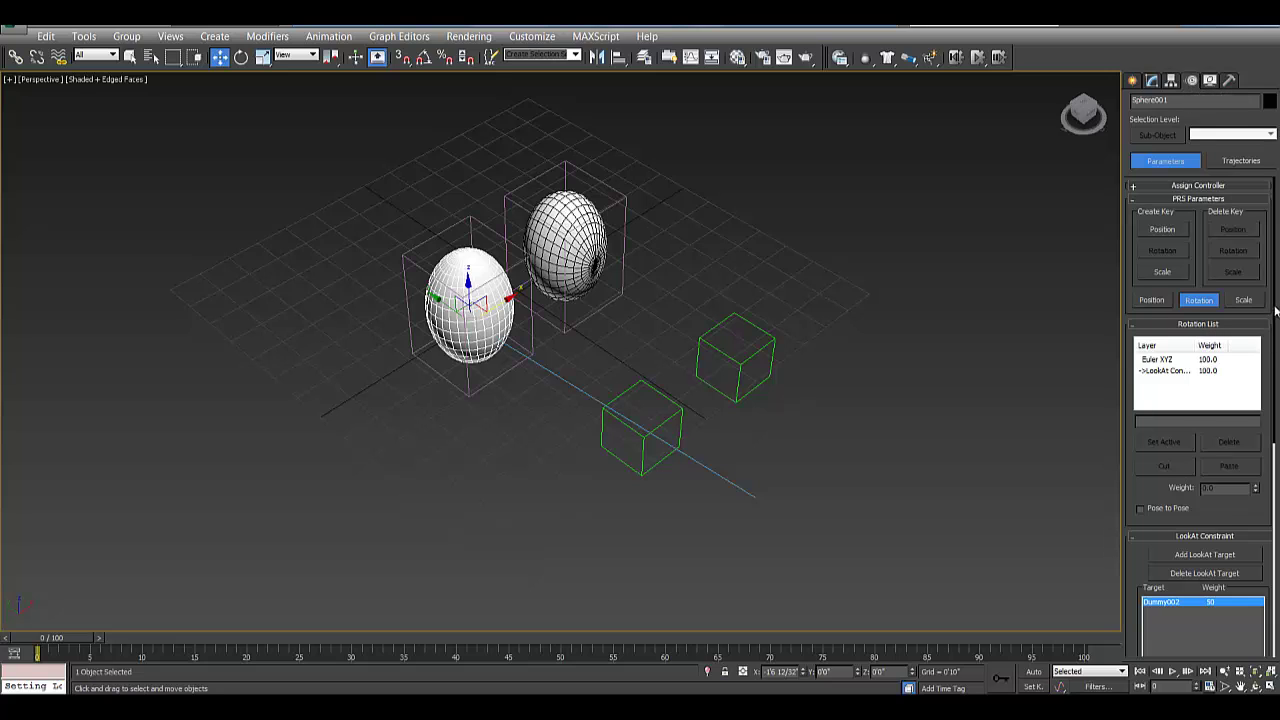
# - Enable Keep Initial Offset for the original sphere's LookAt constraint
pyautogui.scroll(-3, 1277, 364)
pyautogui.moveTo(1277, 364); pyautogui.dragTo(1278, 565)
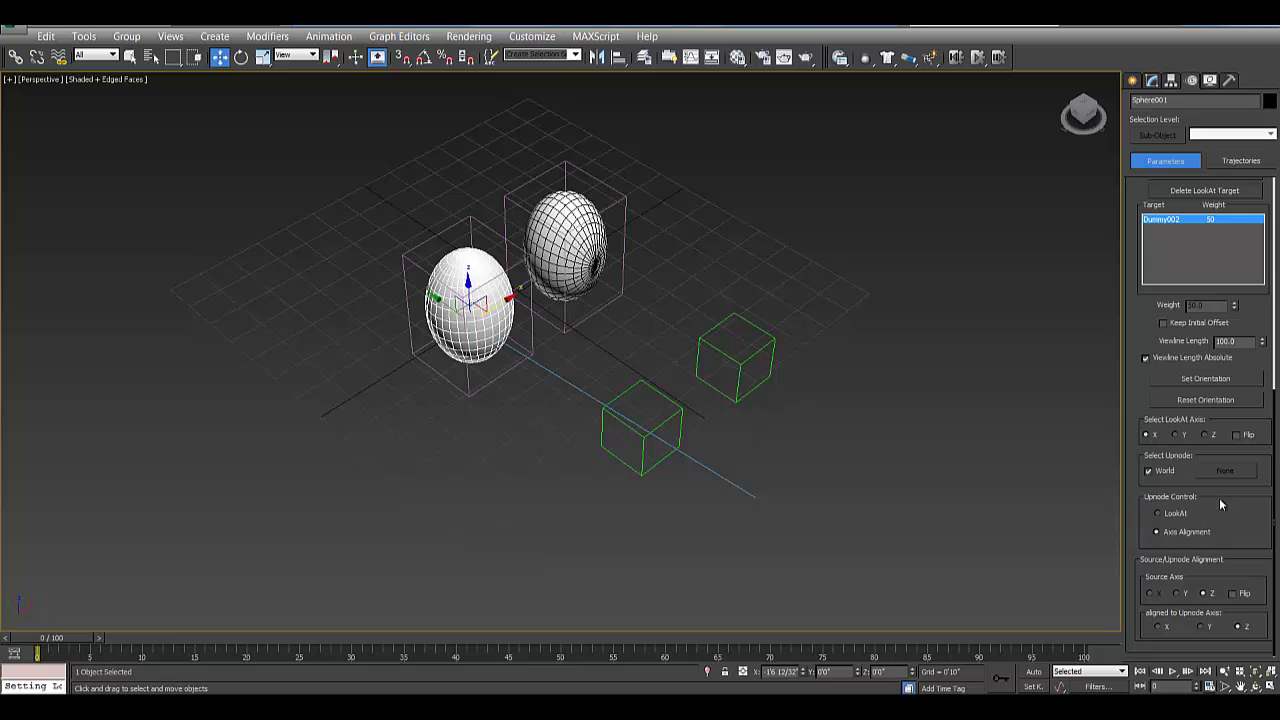
pyautogui.click(1163, 323)
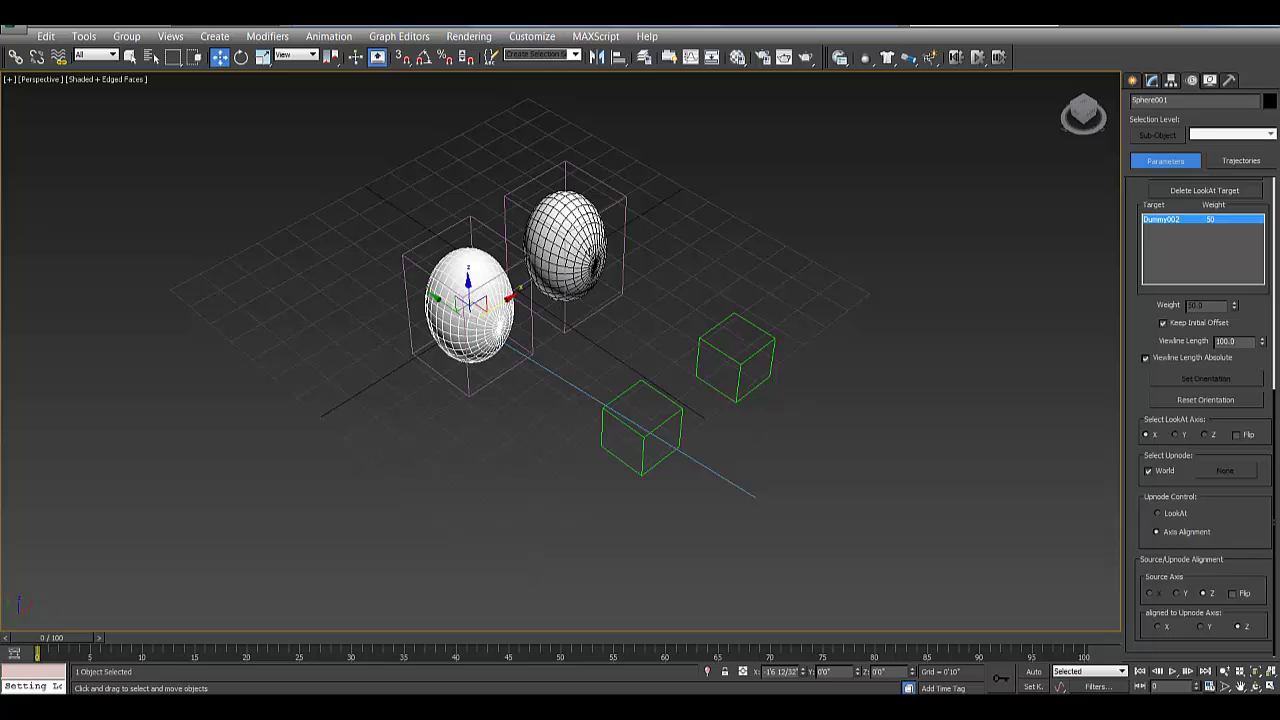
# - Apply a LookAt constraint to the copied sphere, targeting the first dummy in front of it, with Keep Initial Offset enabled
pyautogui.click(604, 266)
pyautogui.click(329, 36)
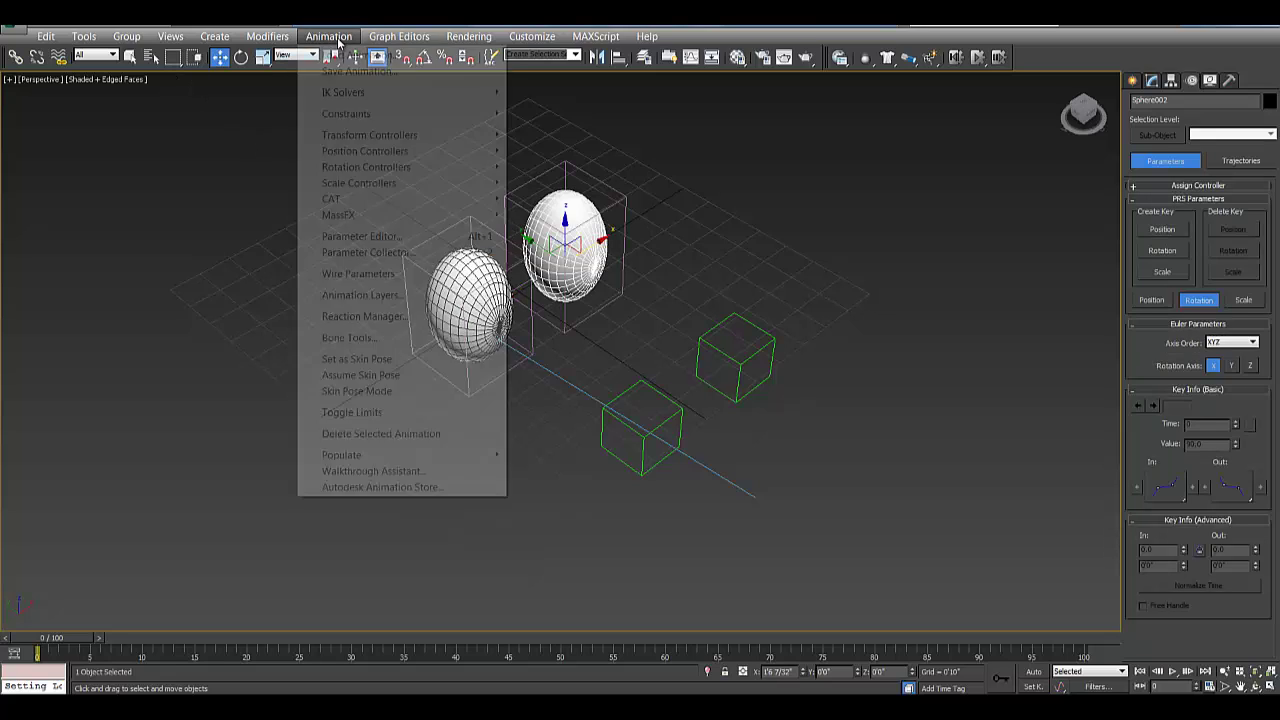
pyautogui.moveTo(364, 118)
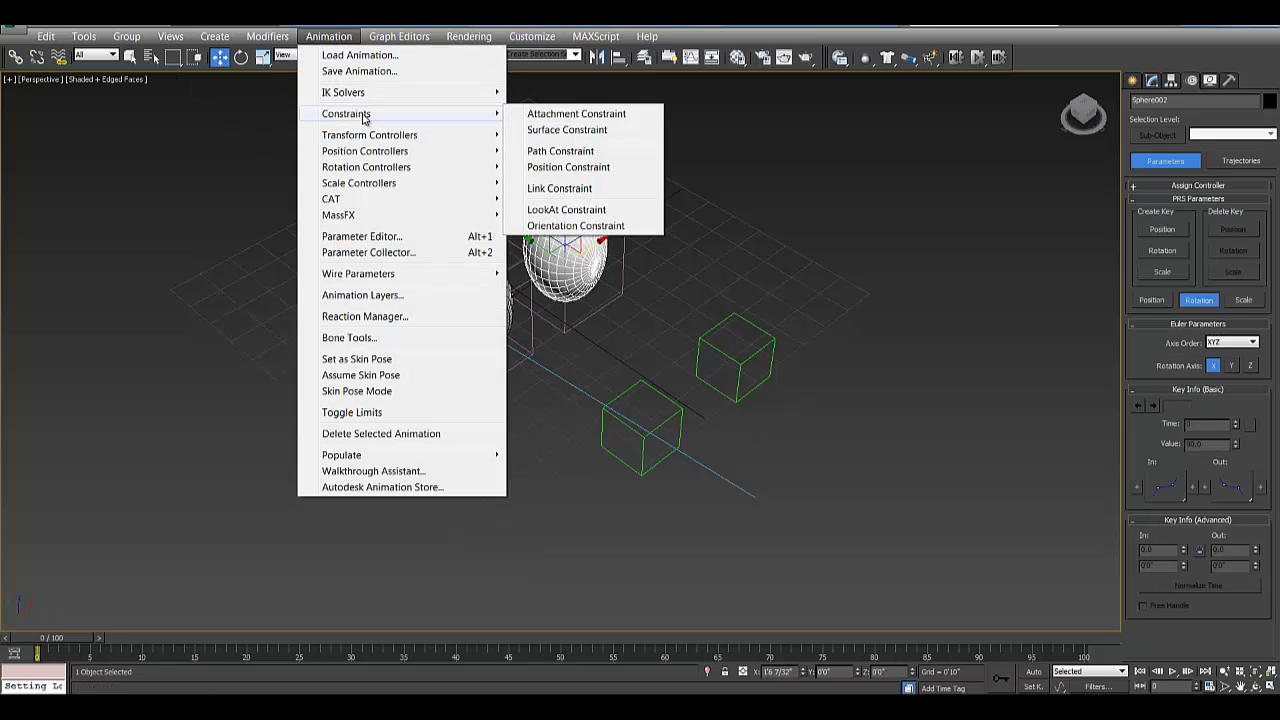
pyautogui.click(575, 209)
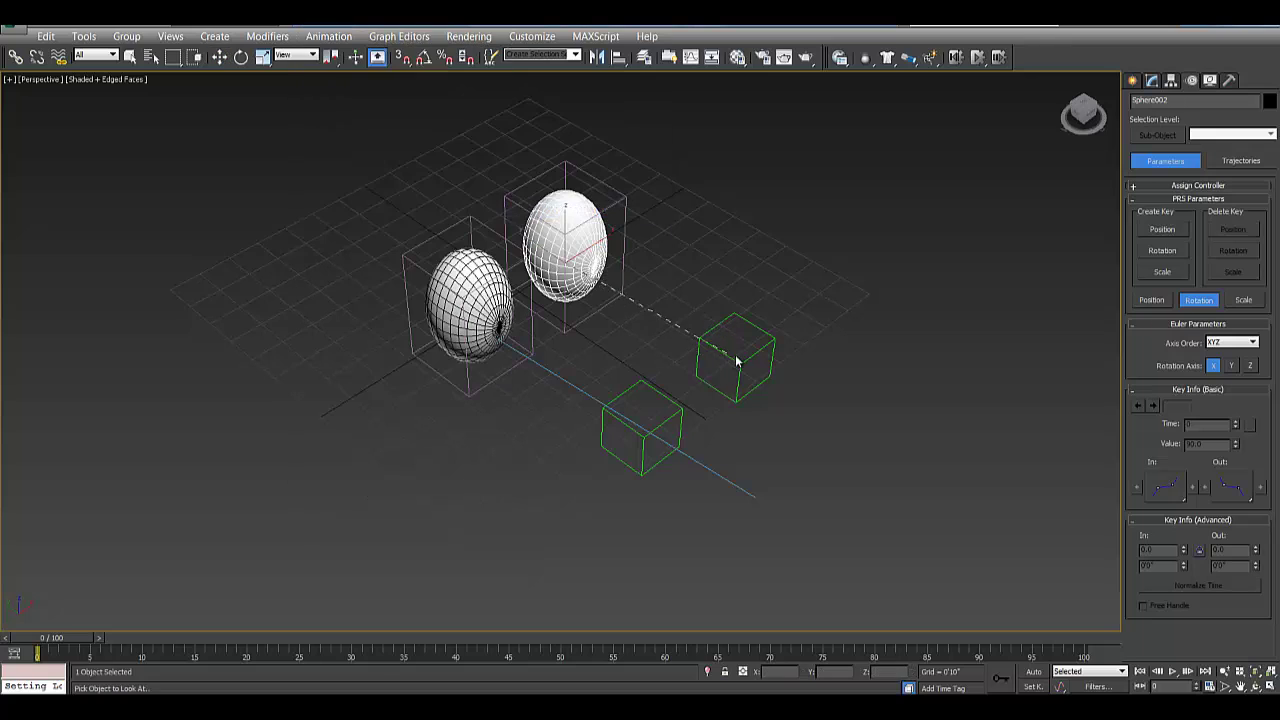
pyautogui.click(733, 360)
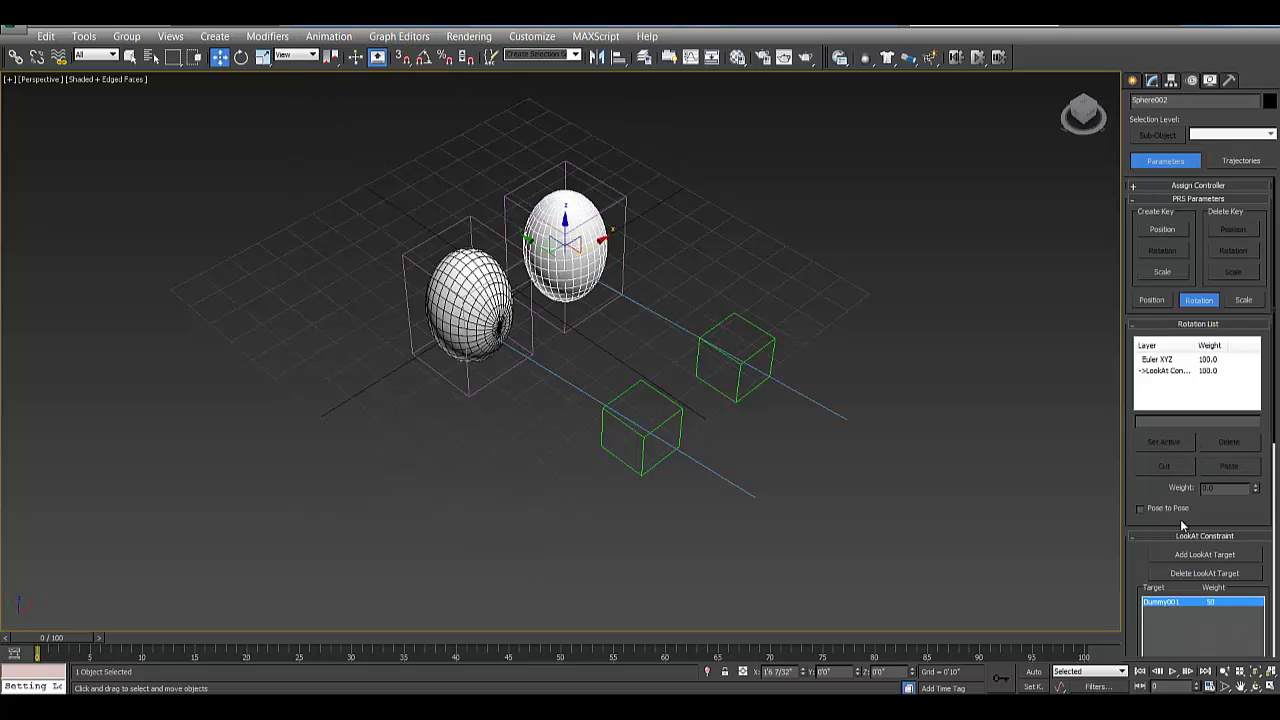
pyautogui.scroll(-5, 1189, 483)
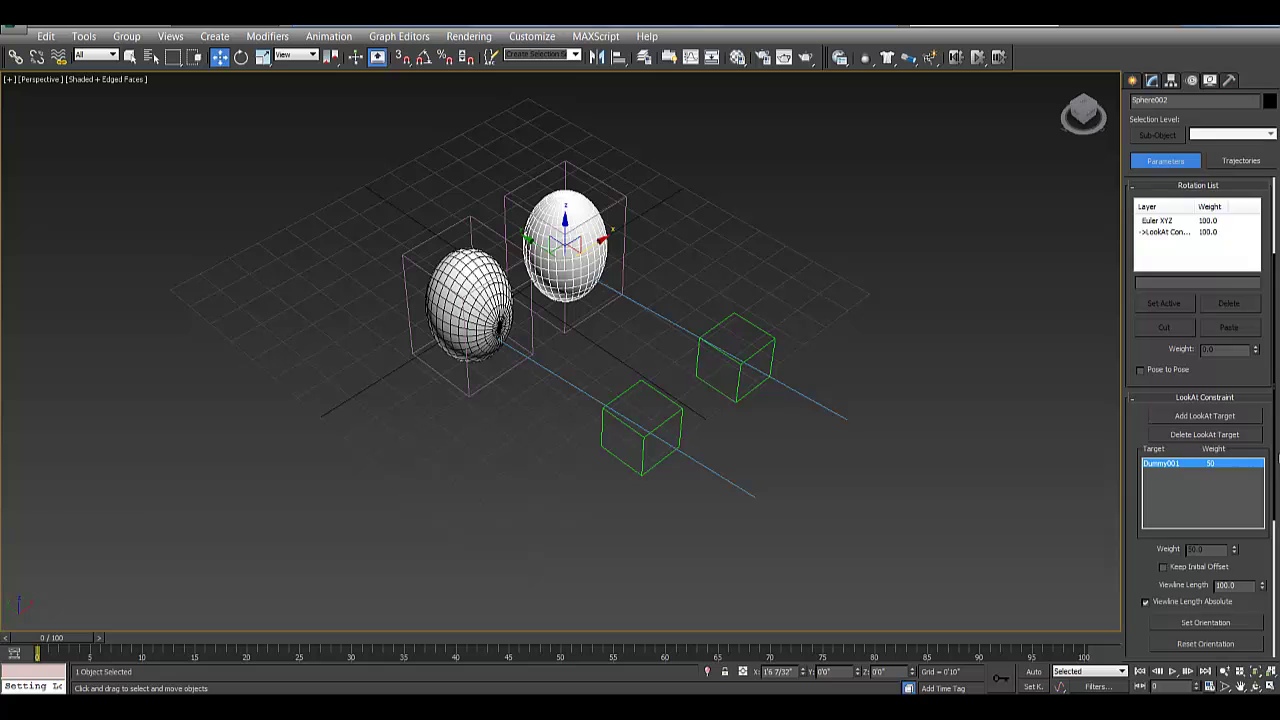
pyautogui.click(1168, 519)
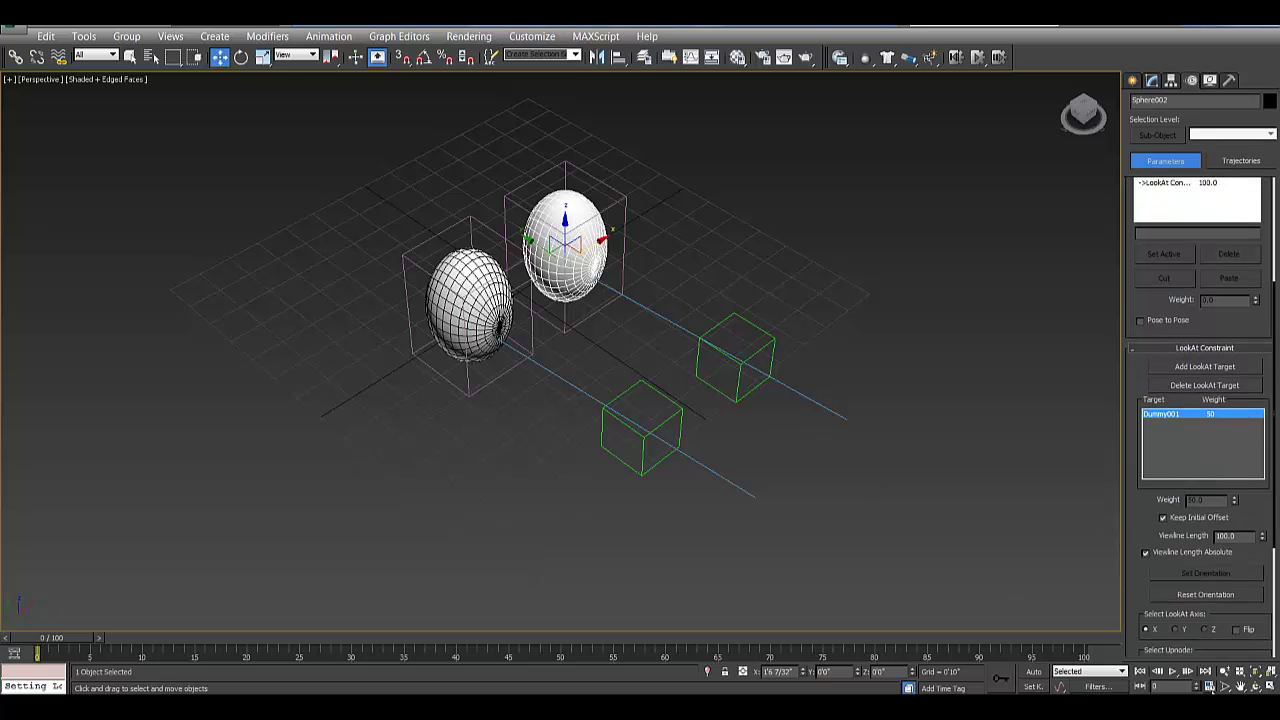
# - Move both target dummies together to test whether the eyes follow them, and undo the test move
pyautogui.click(1242, 686)
pyautogui.moveTo(490, 315); pyautogui.dragTo(352, 101)
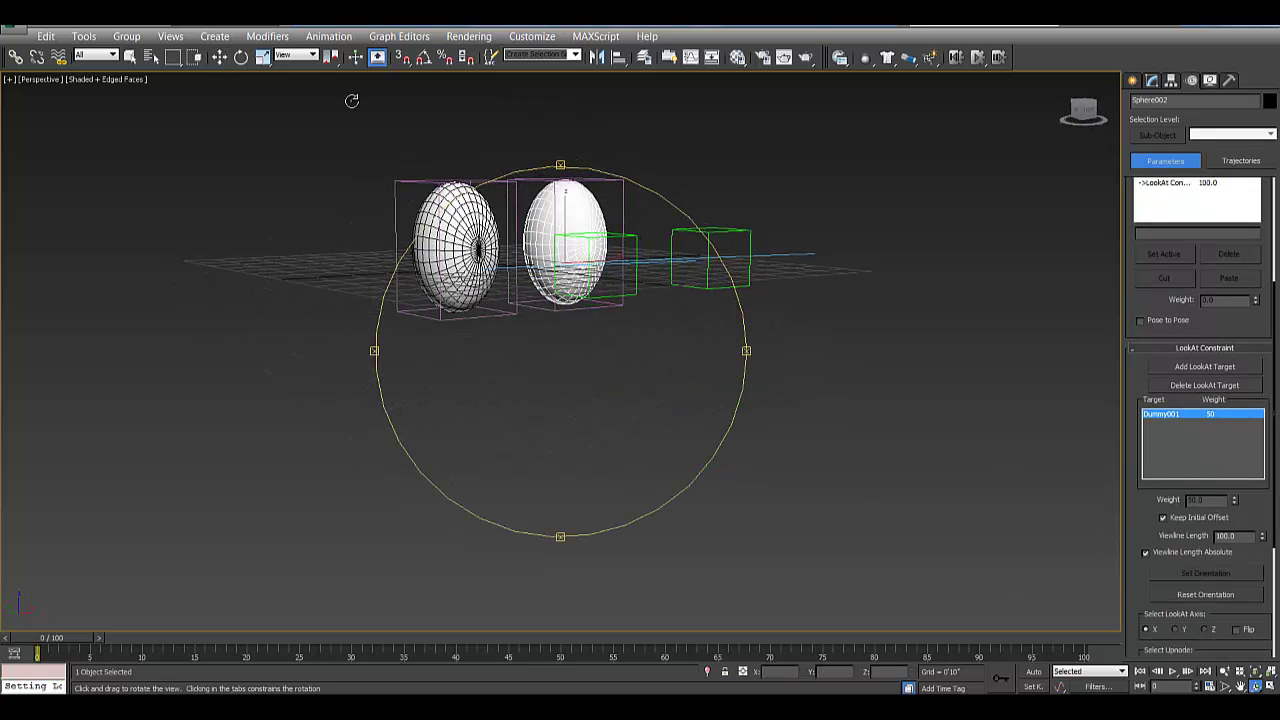
pyautogui.click(219, 56)
pyautogui.click(719, 243)
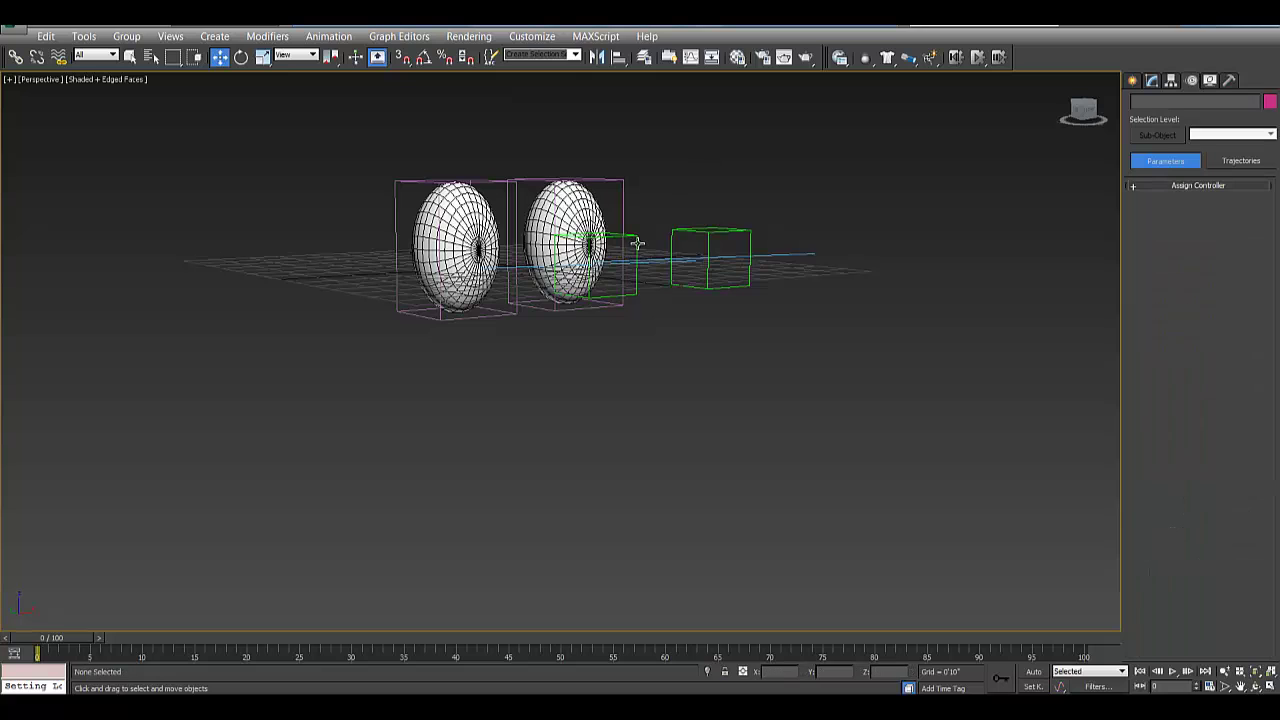
pyautogui.keyDown('ctrl'); pyautogui.click(720, 231); pyautogui.keyUp('ctrl')
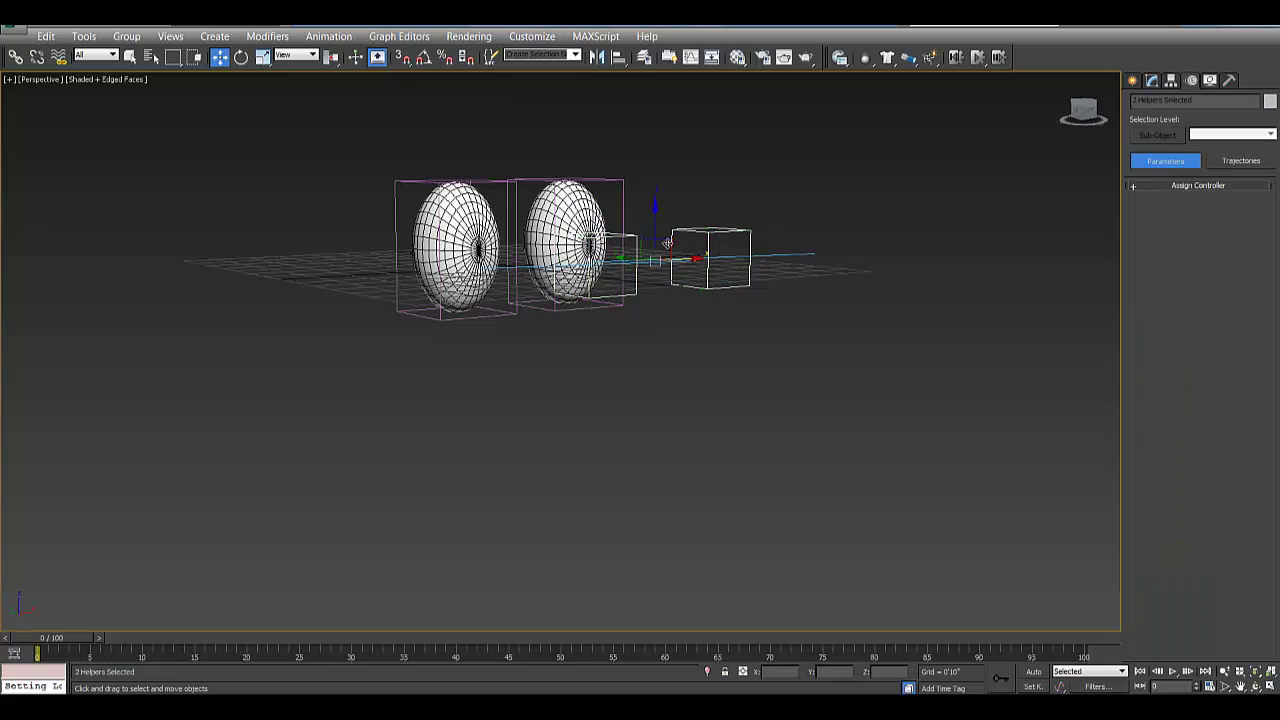
pyautogui.moveTo(666, 242); pyautogui.dragTo(749, 293)
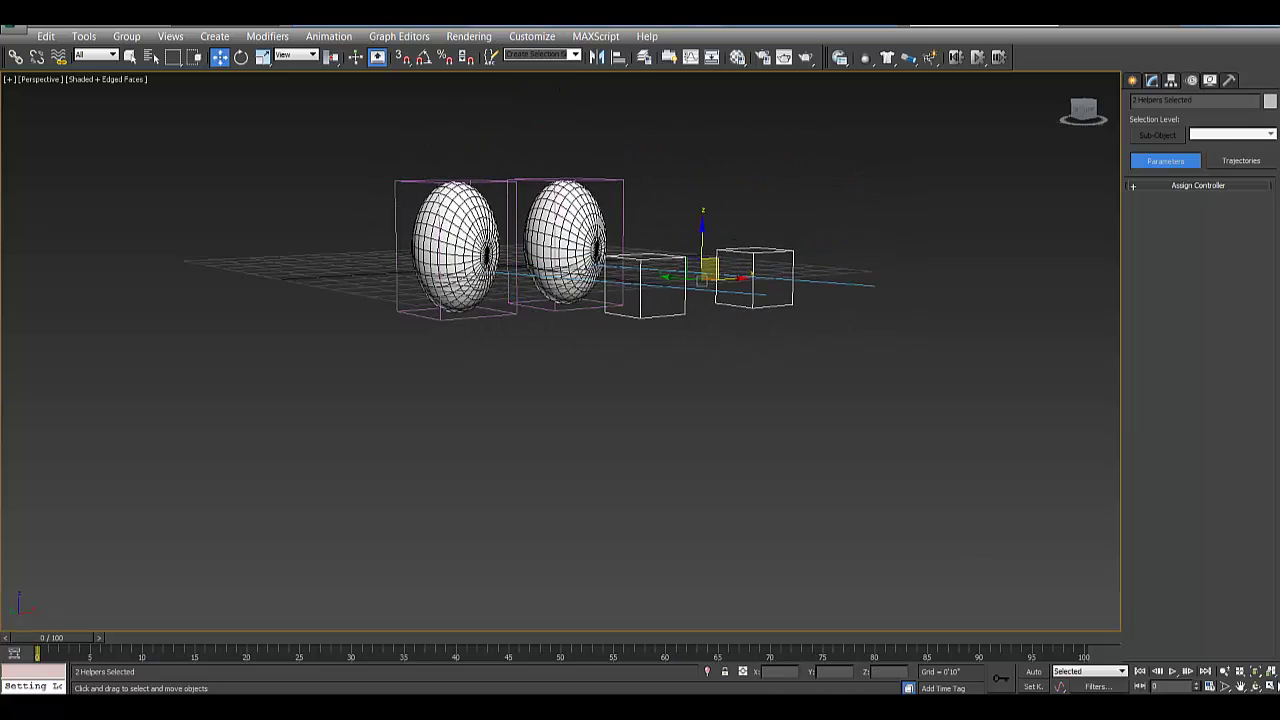
pyautogui.click(1256, 686)
pyautogui.moveTo(637, 334); pyautogui.dragTo(603, 342)
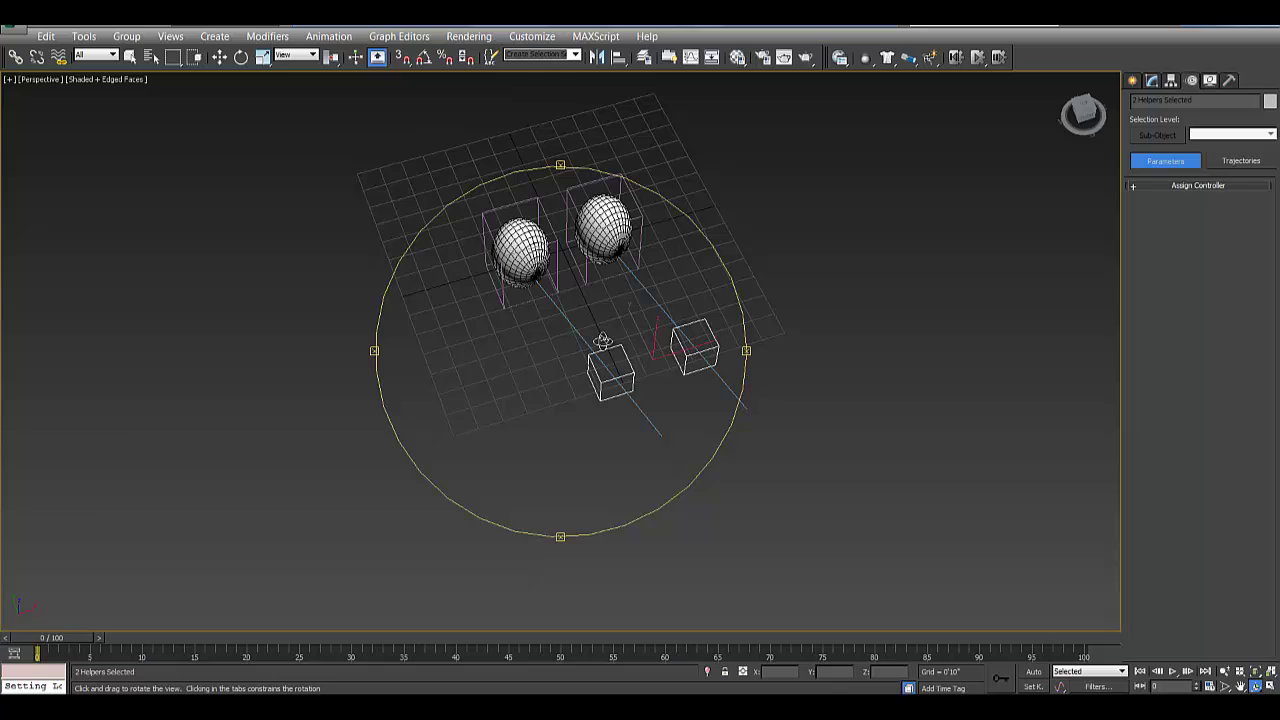
pyautogui.click(107, 27)
# - Create a large standard dummy helper in the perspective view, big enough to enclose both eyes
pyautogui.click(1140, 80)
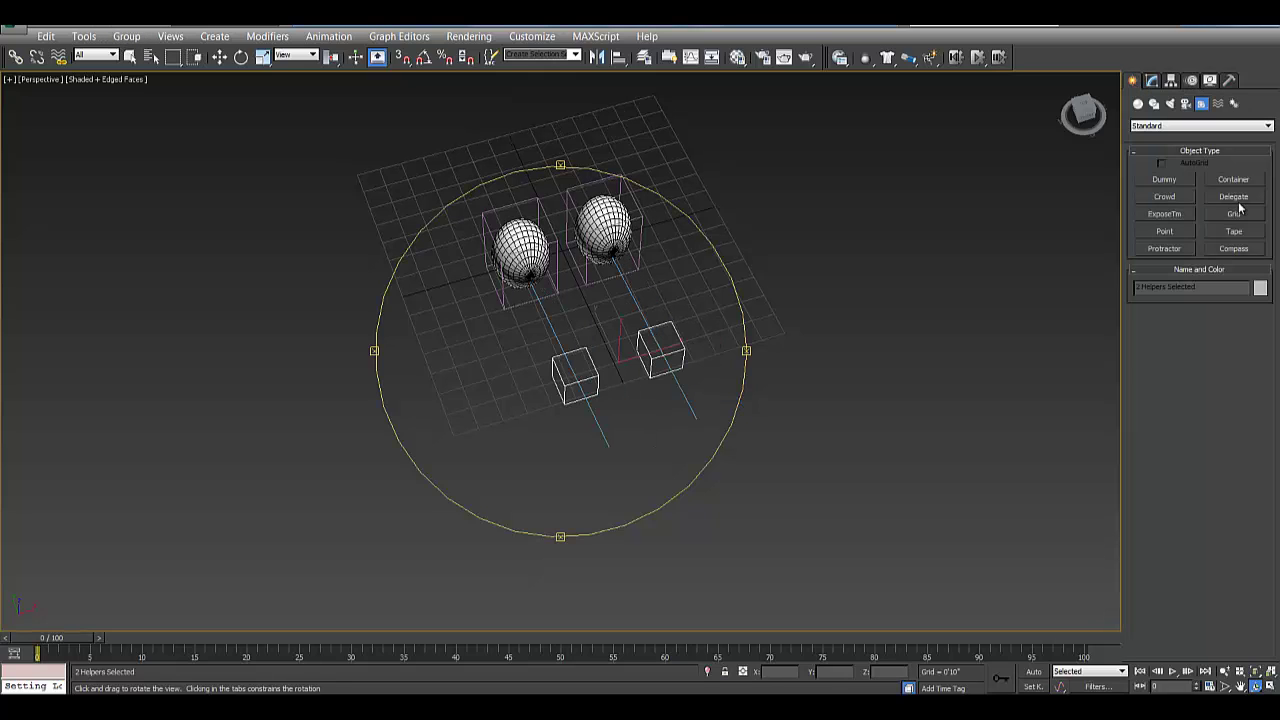
pyautogui.click(1201, 125)
pyautogui.click(1195, 136)
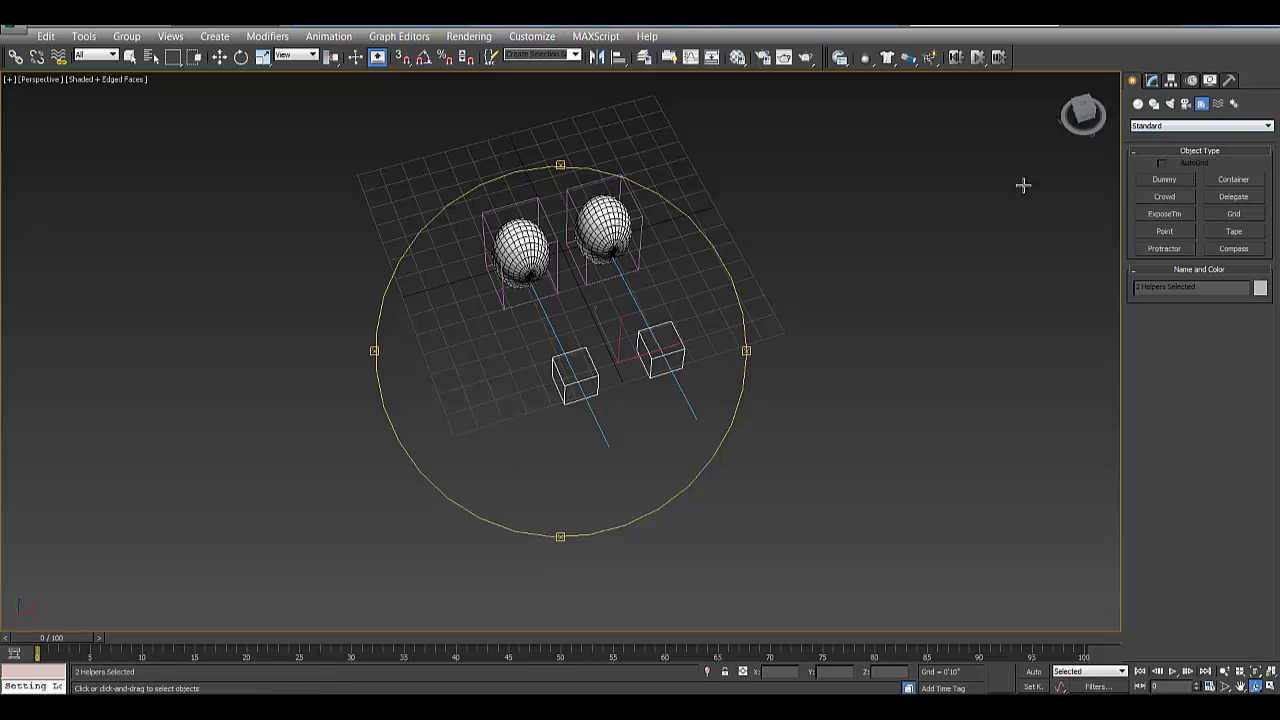
pyautogui.click(1164, 179)
pyautogui.moveTo(478, 263); pyautogui.dragTo(543, 320)
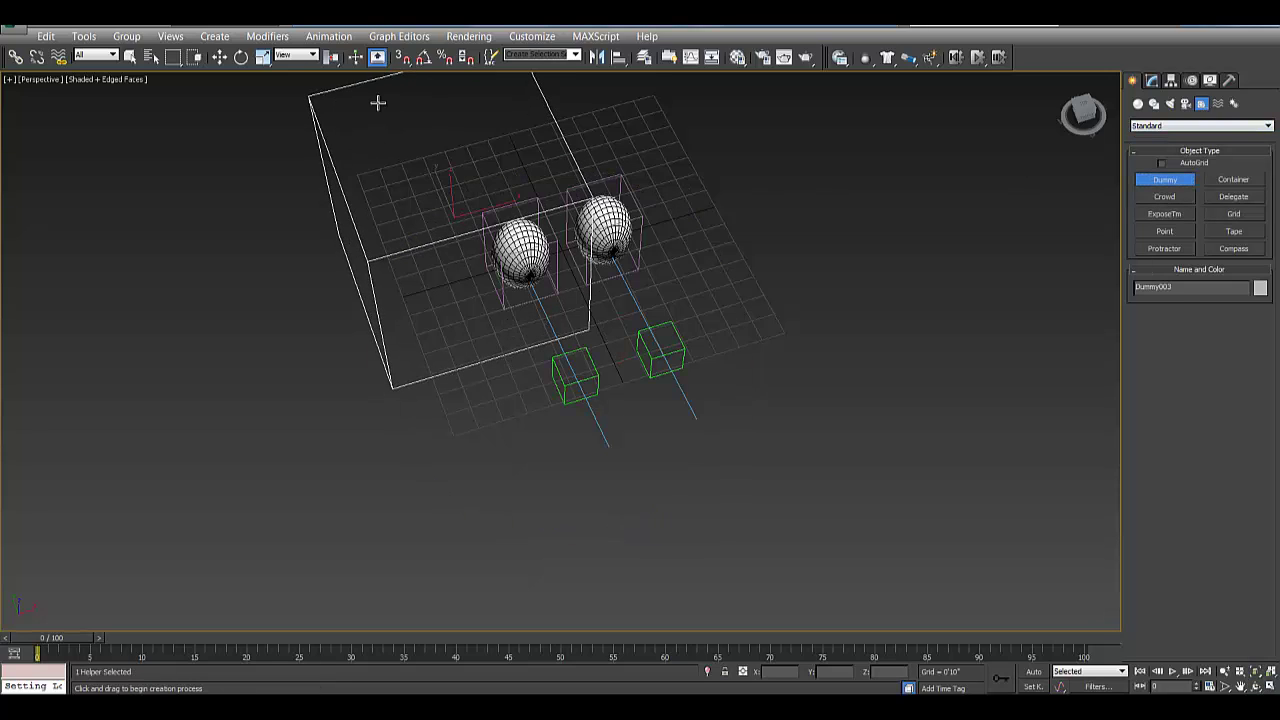
# - Center the large dummy on the world origin by setting its absolute X and Y positions to 0
pyautogui.click(220, 58)
pyautogui.rightClick(221, 58)
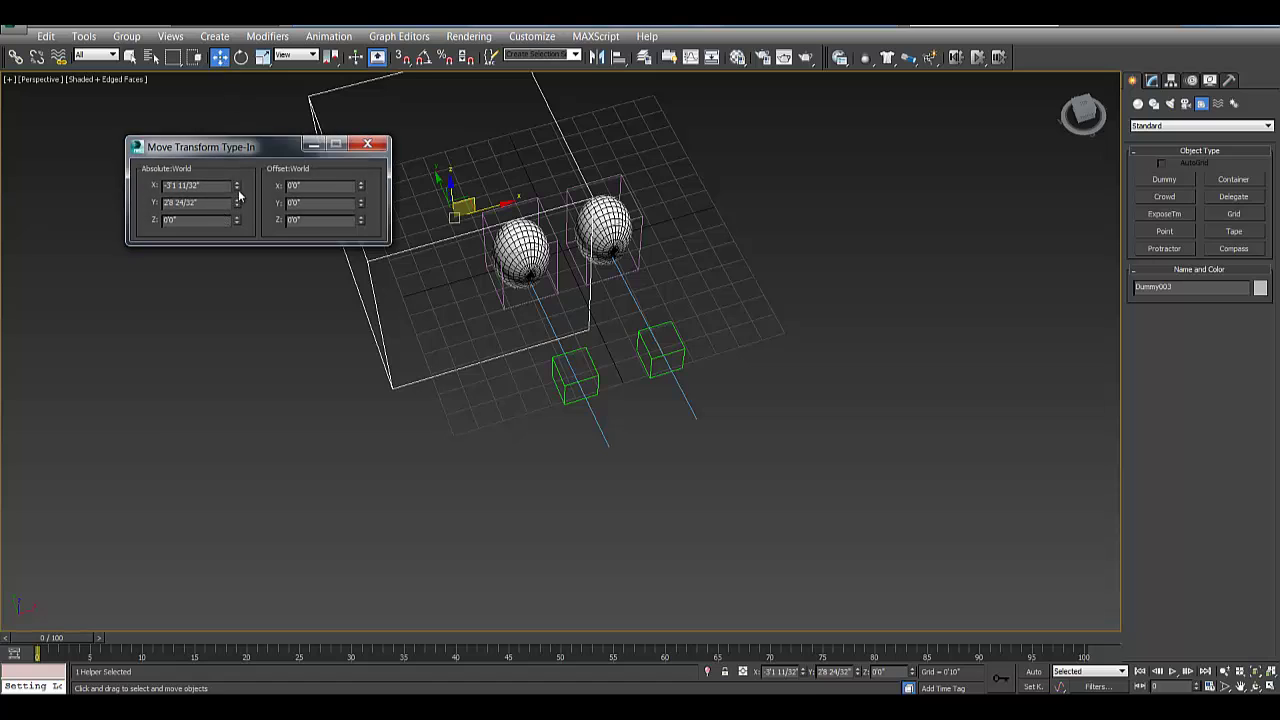
pyautogui.rightClick(237, 188)
pyautogui.rightClick(237, 204)
pyautogui.click(367, 146)
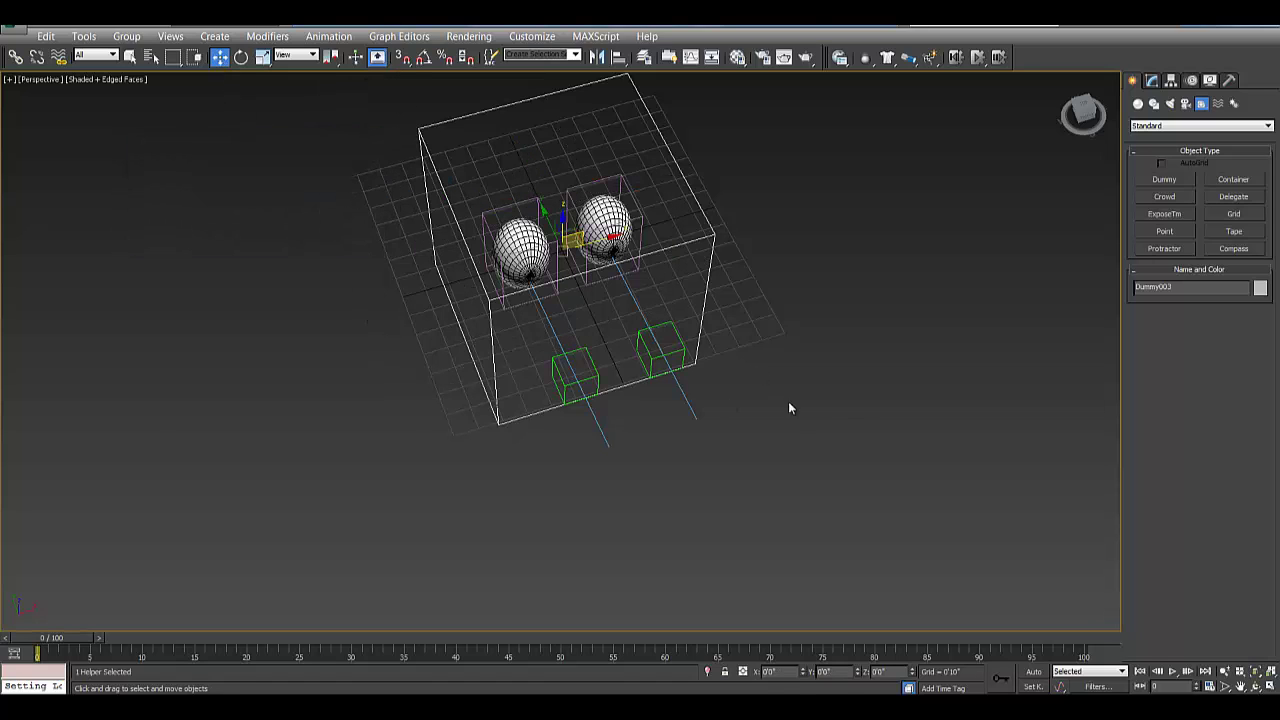
# - Select both eyes, their space warps and the two target dummies without the large dummy, and link them to the large dummy as parent
pyautogui.moveTo(577, 212); pyautogui.dragTo(567, 266, button='middle')
pyautogui.moveTo(736, 546); pyautogui.dragTo(735, 430)
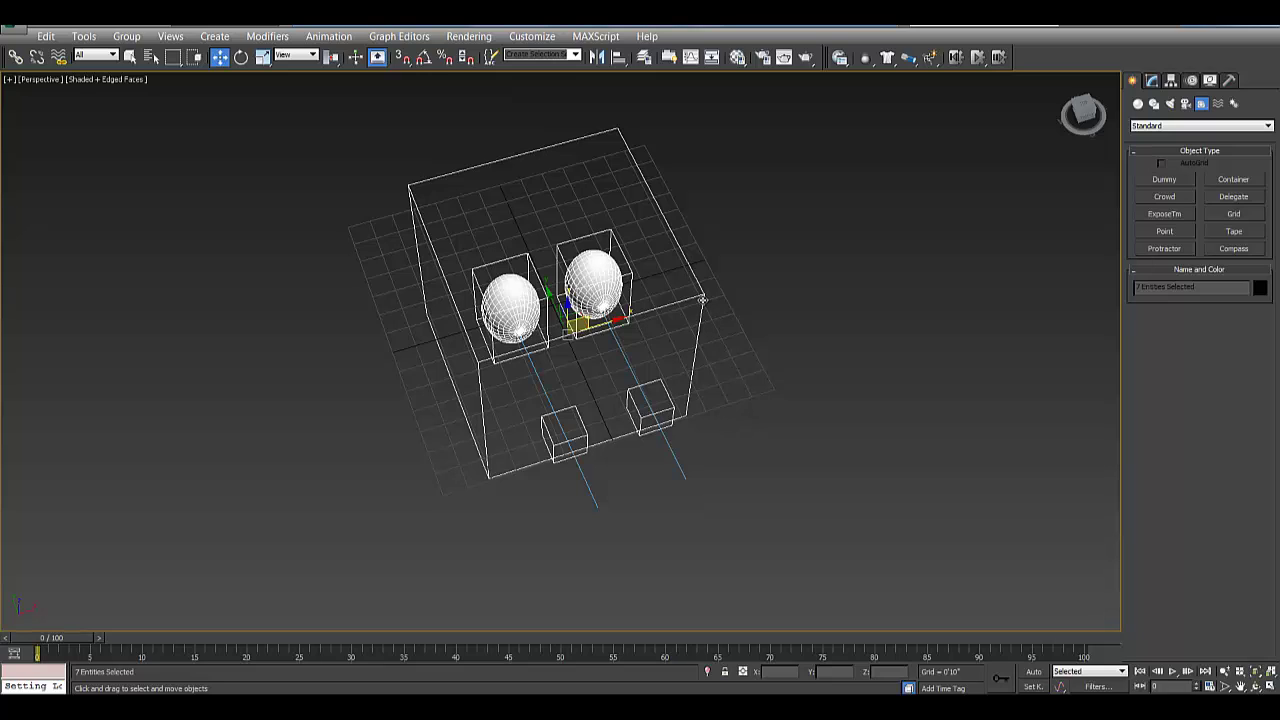
pyautogui.keyDown('alt'); pyautogui.click(703, 299); pyautogui.keyUp('alt')
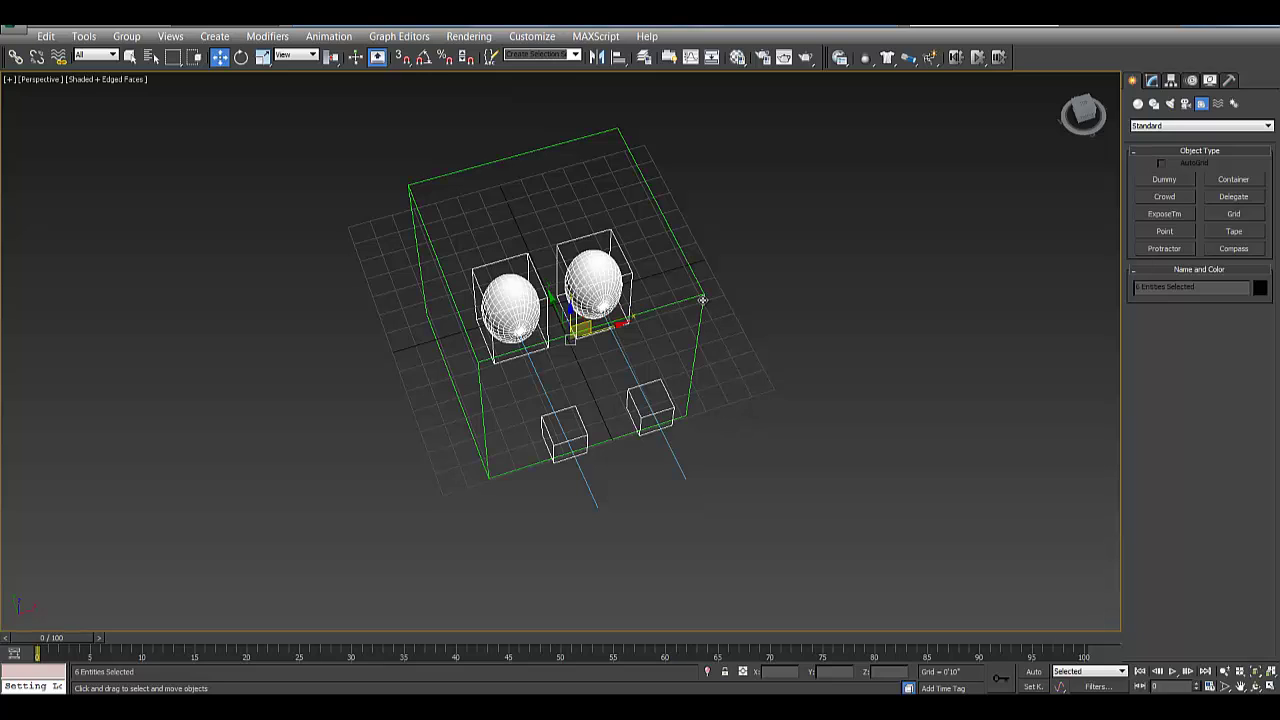
pyautogui.click(1256, 687)
pyautogui.moveTo(560, 363); pyautogui.dragTo(620, 317)
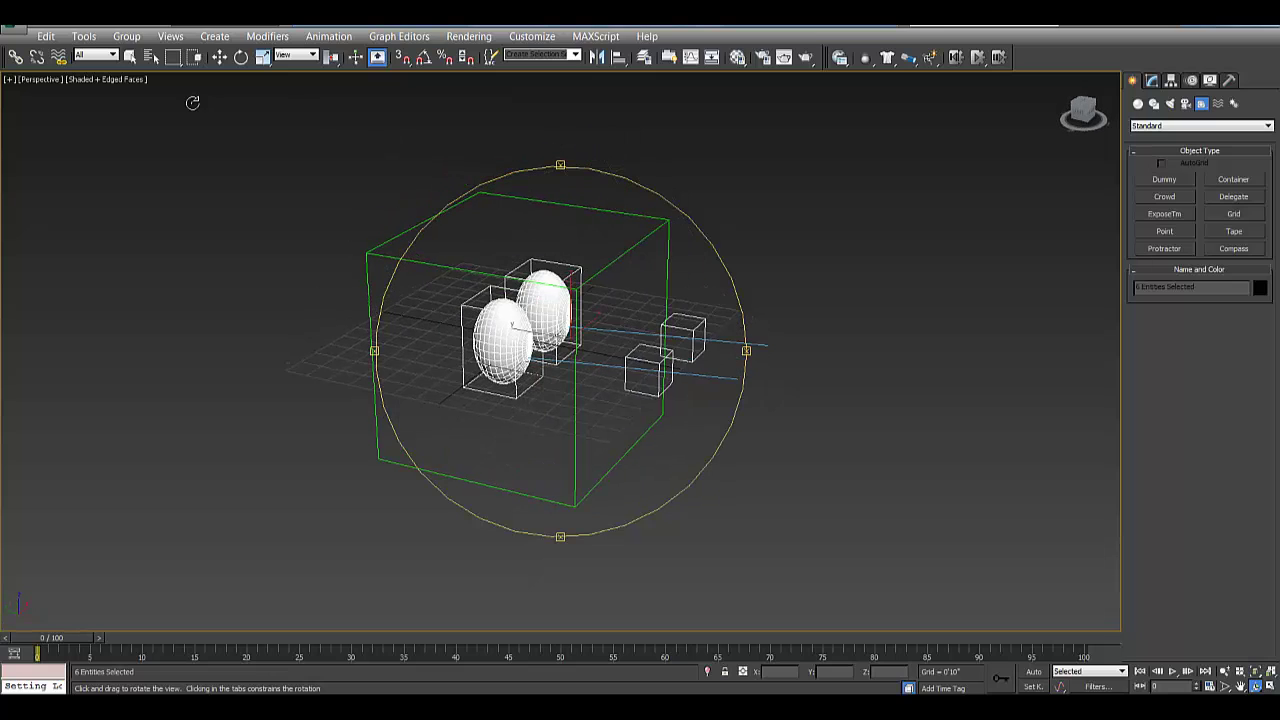
pyautogui.click(16, 57)
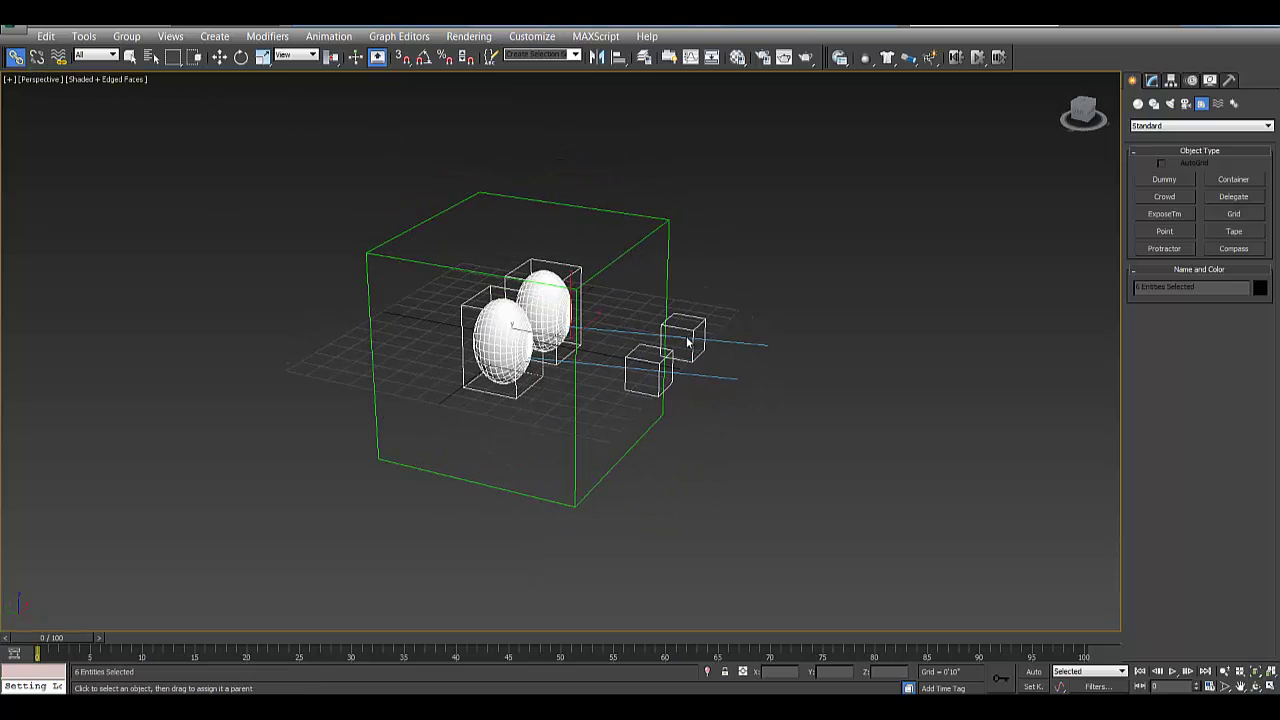
pyautogui.moveTo(697, 315); pyautogui.dragTo(655, 235)
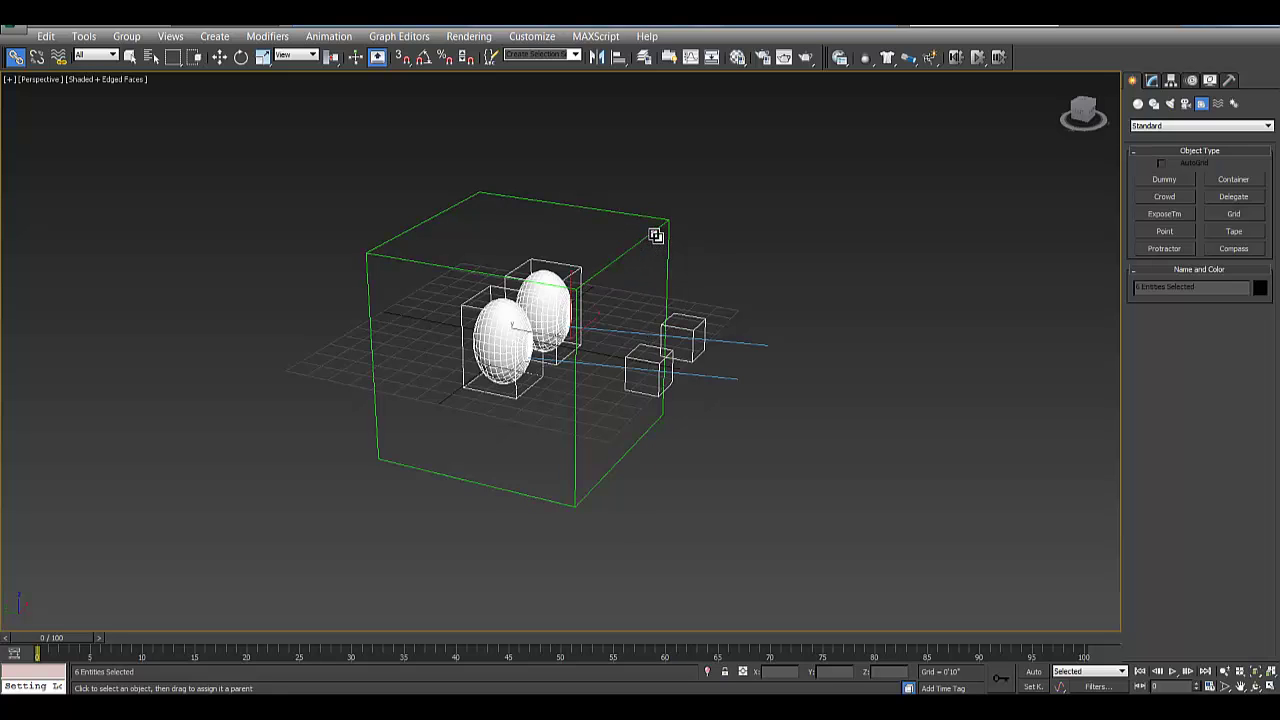
# - Rotate the large parent dummy to test that the linked eyes and target dummies turn with it
pyautogui.click(1256, 686)
pyautogui.moveTo(574, 312); pyautogui.dragTo(547, 293)
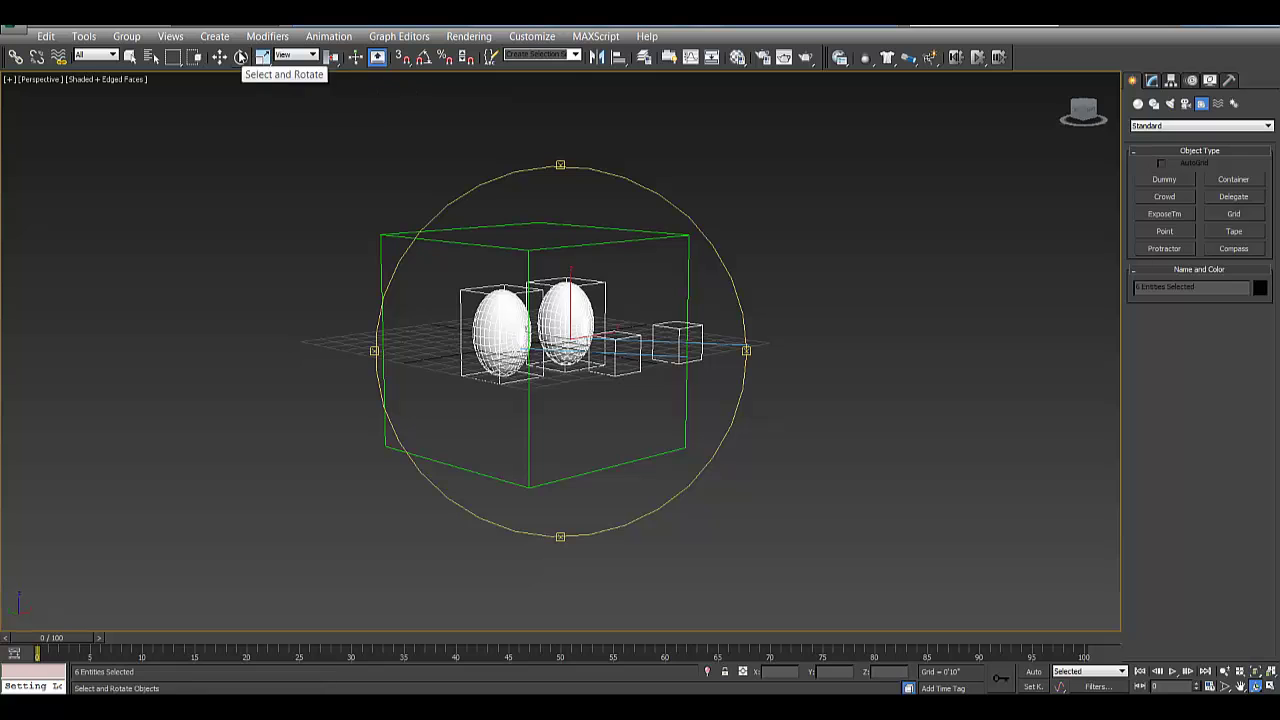
pyautogui.click(447, 252)
pyautogui.click(465, 243)
pyautogui.moveTo(536, 326); pyautogui.dragTo(523, 302)
# - Move both target dummies together to test the eye aim while the parent dummy is rotated
pyautogui.click(561, 247)
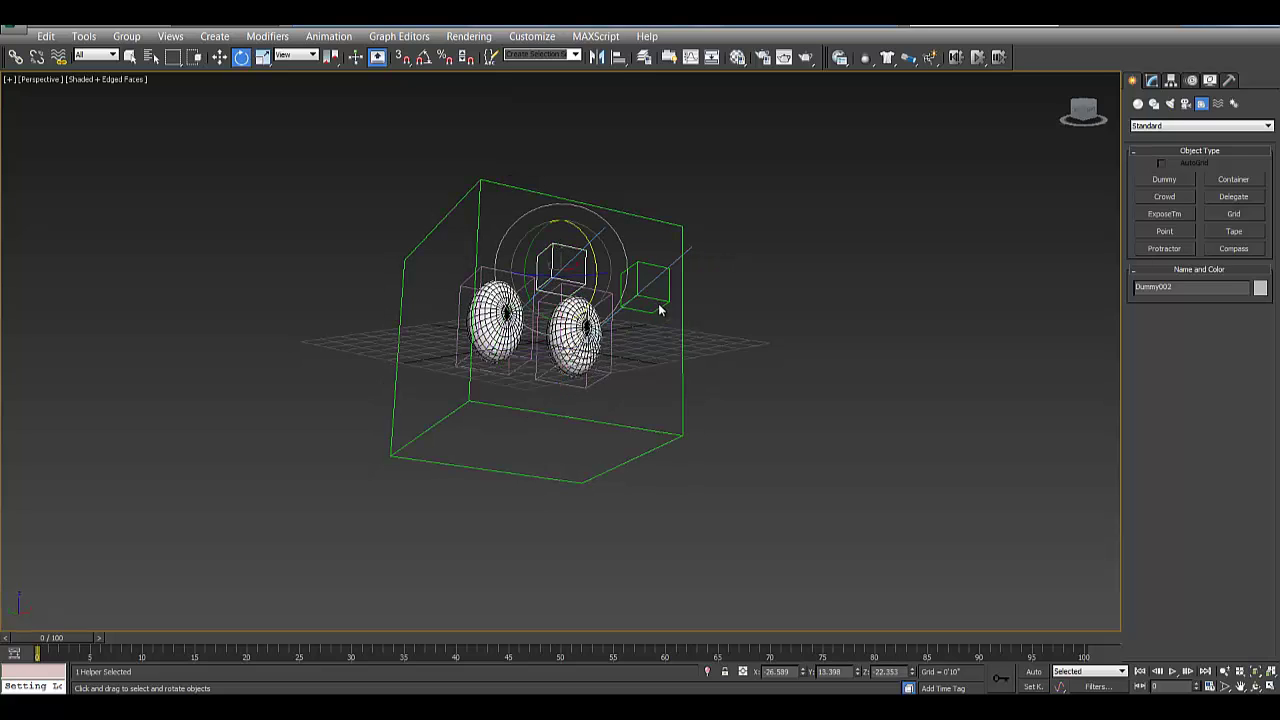
pyautogui.keyDown('ctrl'); pyautogui.click(660, 300); pyautogui.keyUp('ctrl')
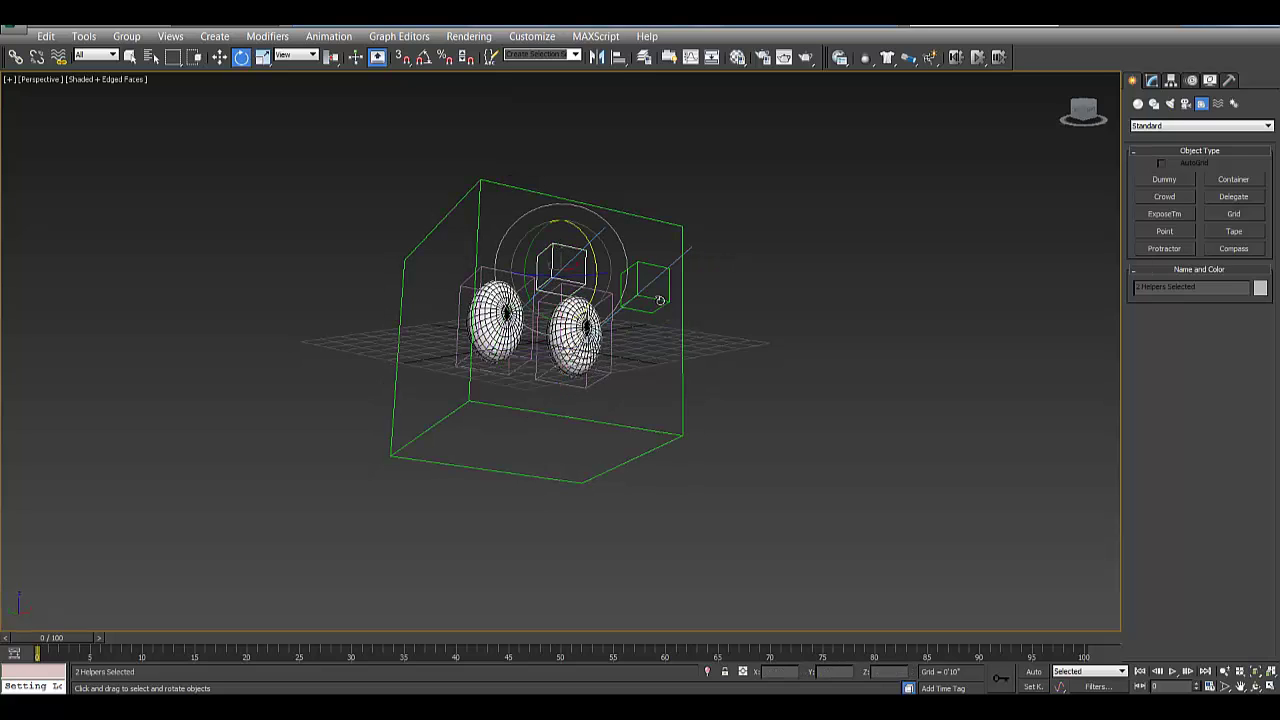
pyautogui.click(220, 57)
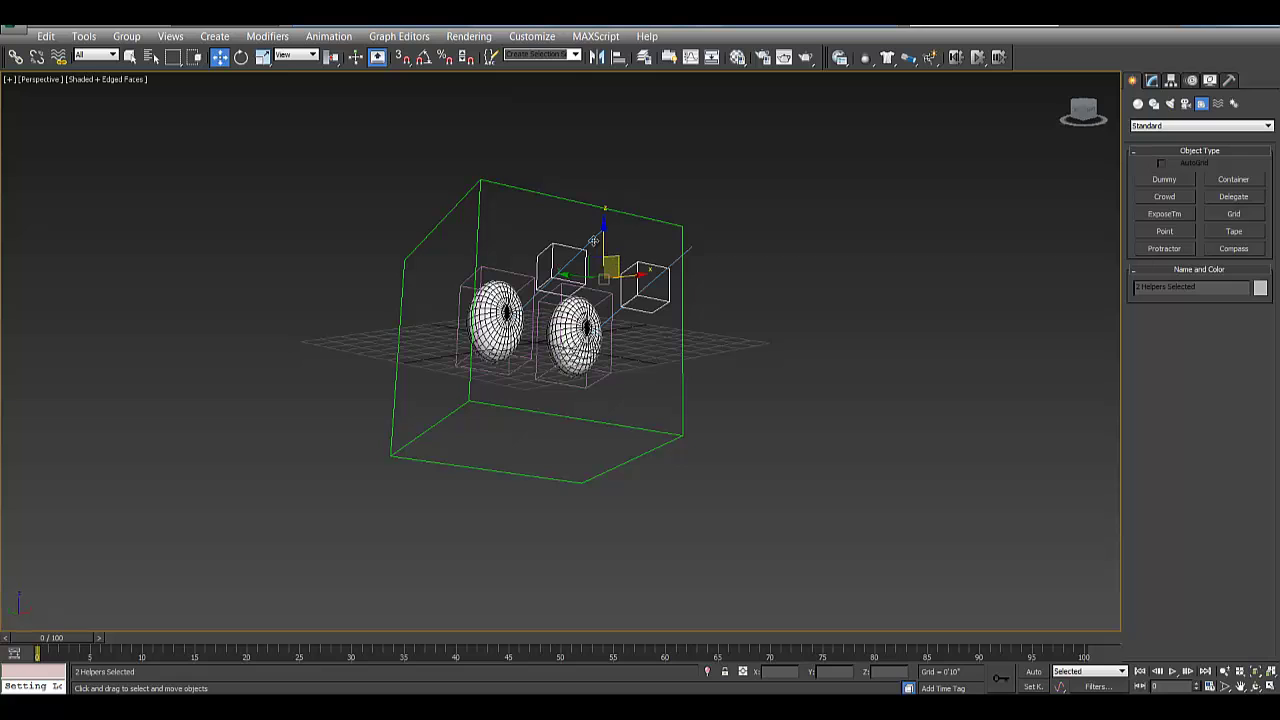
pyautogui.moveTo(594, 240); pyautogui.dragTo(603, 268)
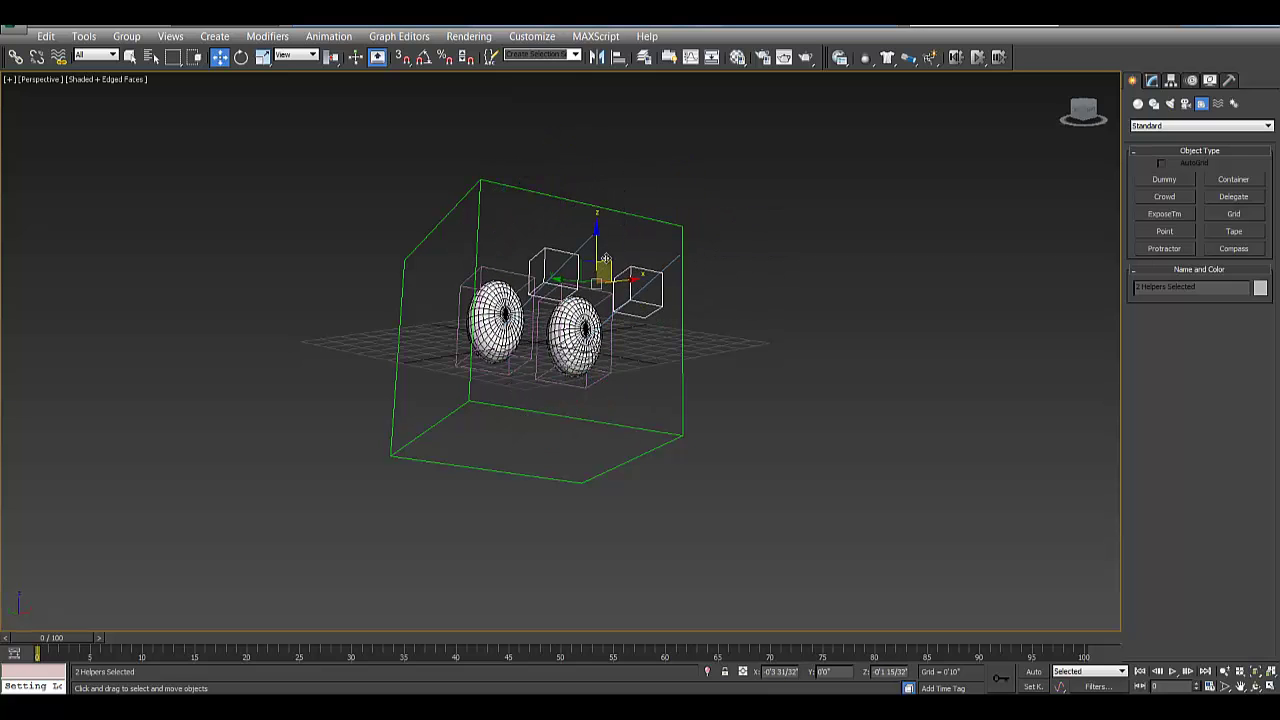
# - Undo the test moves and the rotation of the rig, and clear the selection
pyautogui.click(104, 25)
pyautogui.click(104, 25)
pyautogui.click(104, 25)
pyautogui.click(104, 25)
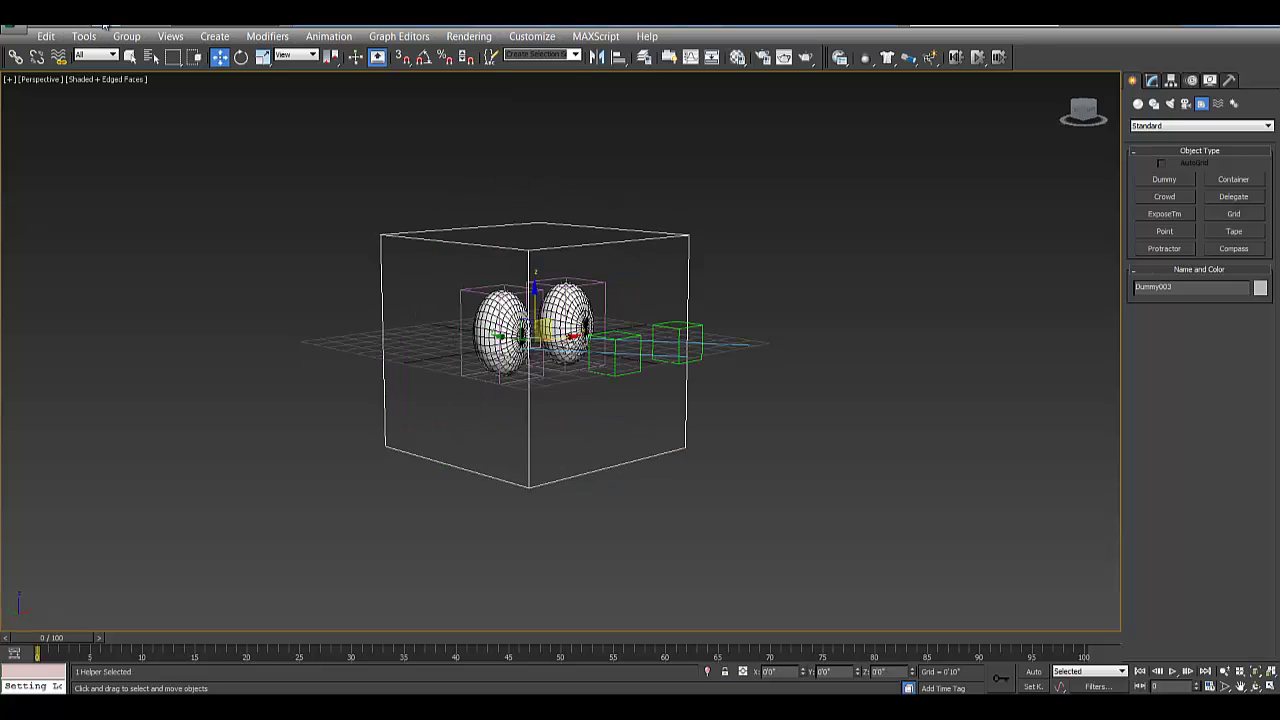
pyautogui.click(802, 275)
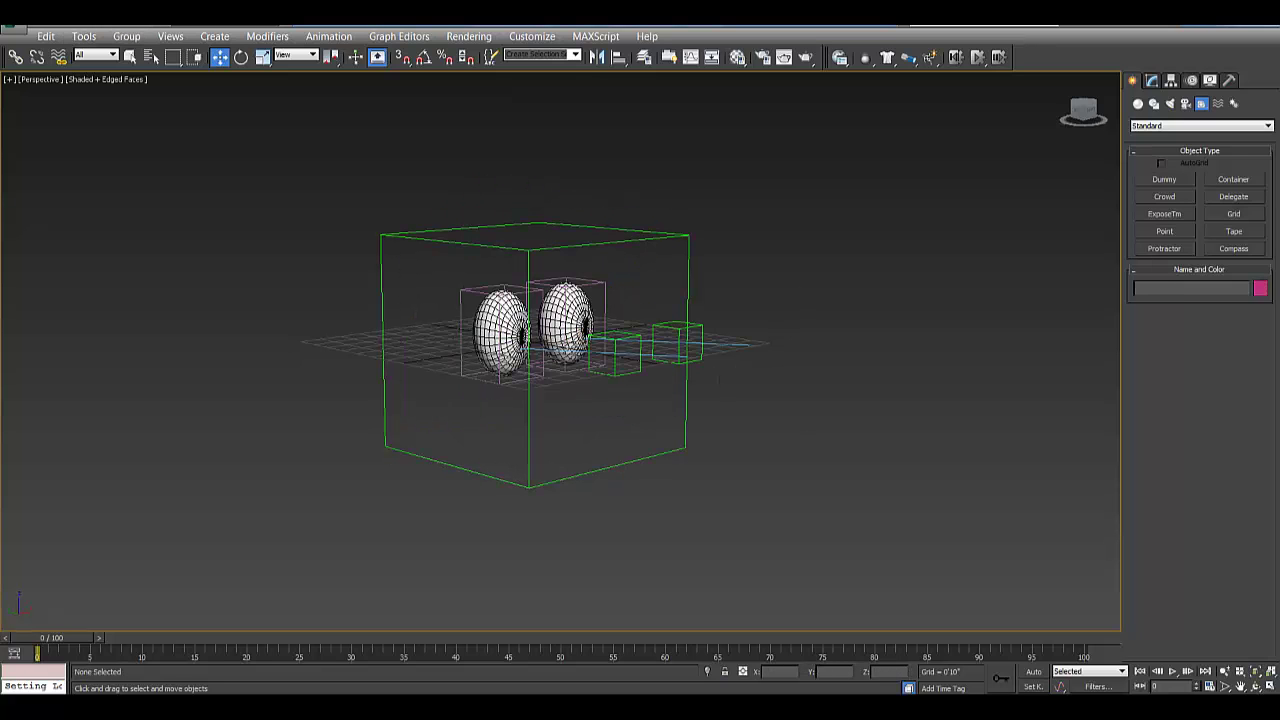
pyautogui.click(1256, 686)
pyautogui.moveTo(505, 312); pyautogui.dragTo(578, 315)
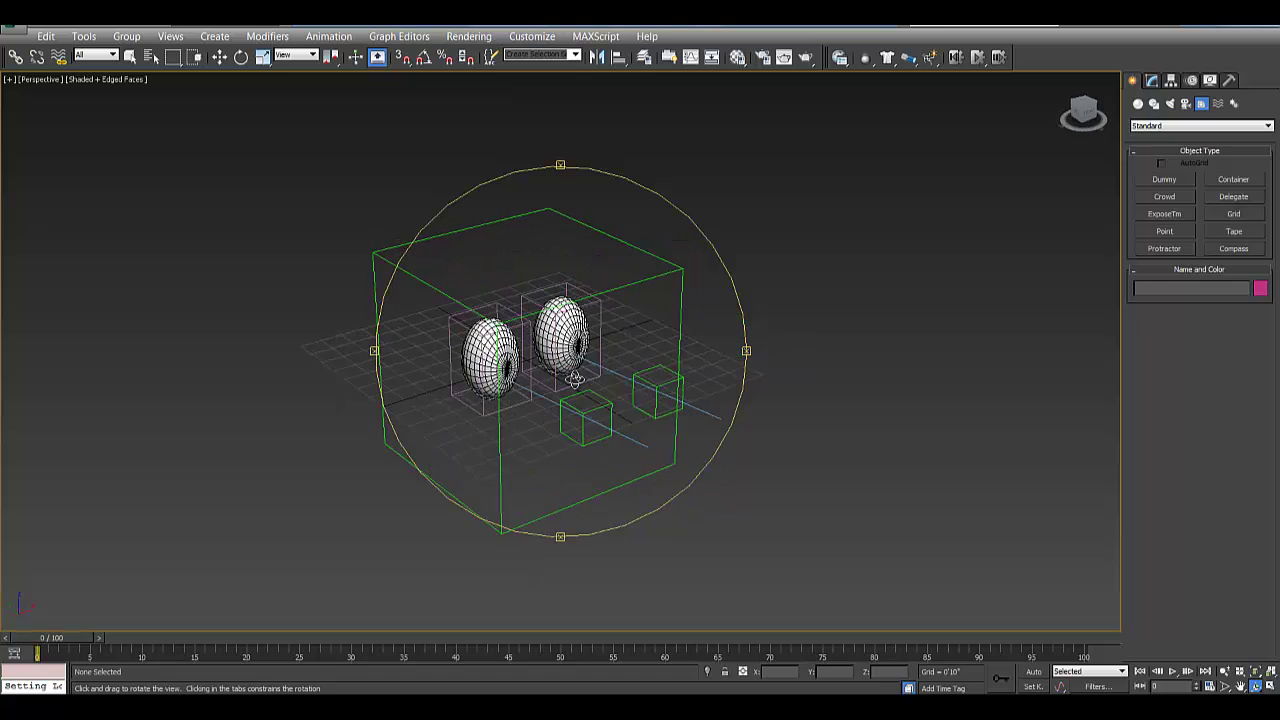